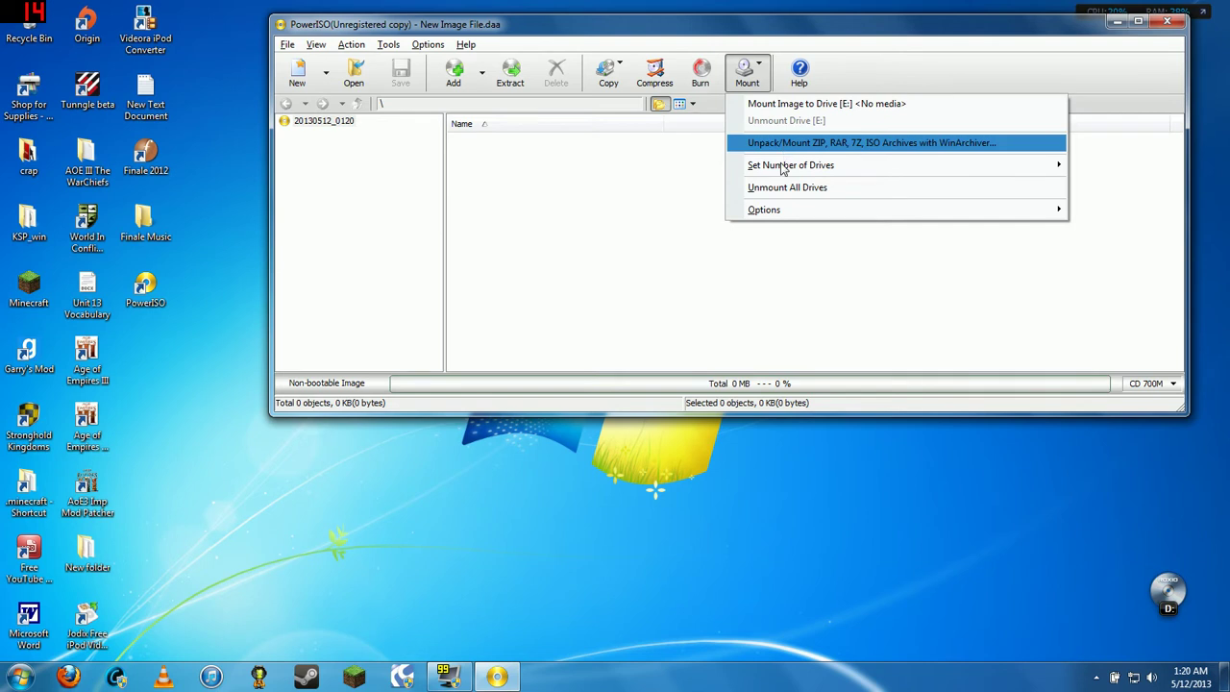
Step: Set the number of virtual drives to 1 and mount rzr-ztcc1 from Downloads\Zoo Tycoon Complete Collection to drive E:, closing the program when done
{"action": "mouse_move", "coordinate": [782, 167]}
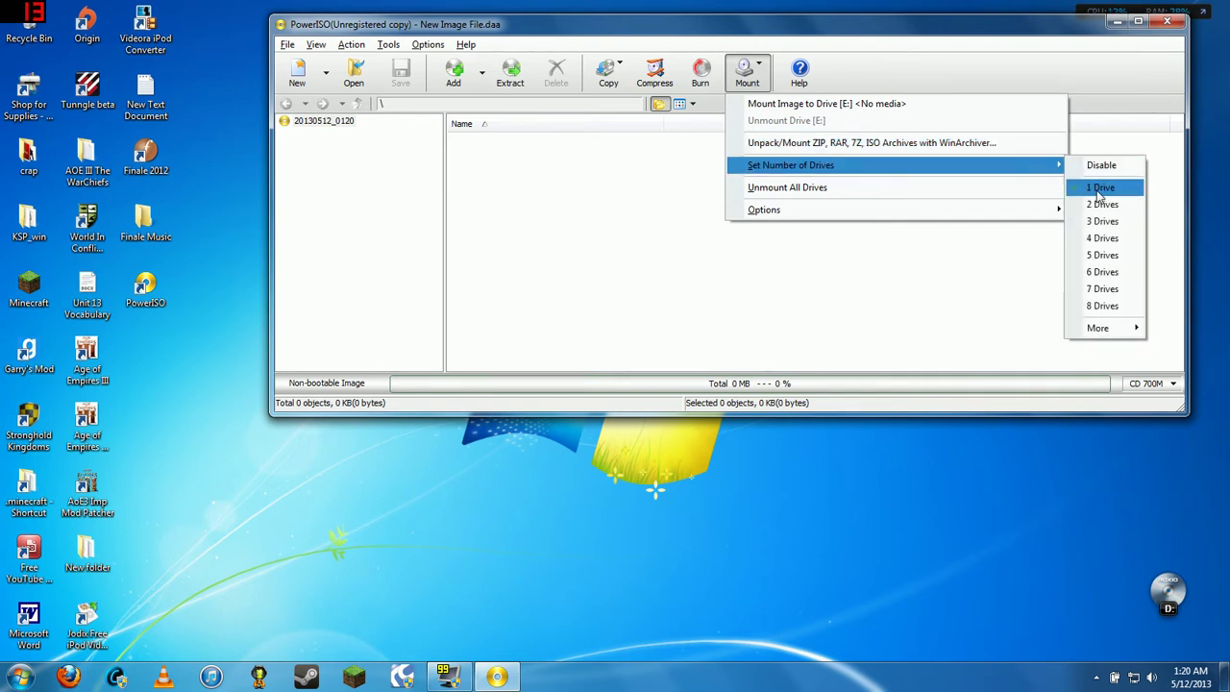
{"action": "left_click", "coordinate": [1100, 196]}
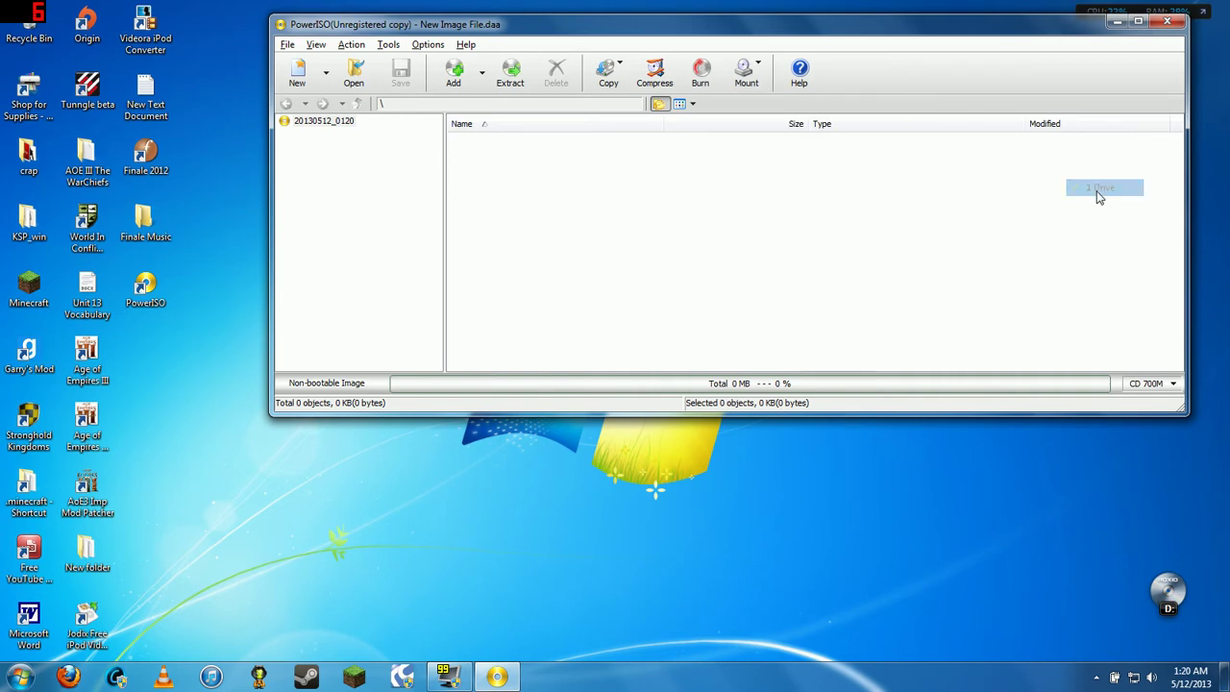
{"action": "left_click", "coordinate": [759, 90]}
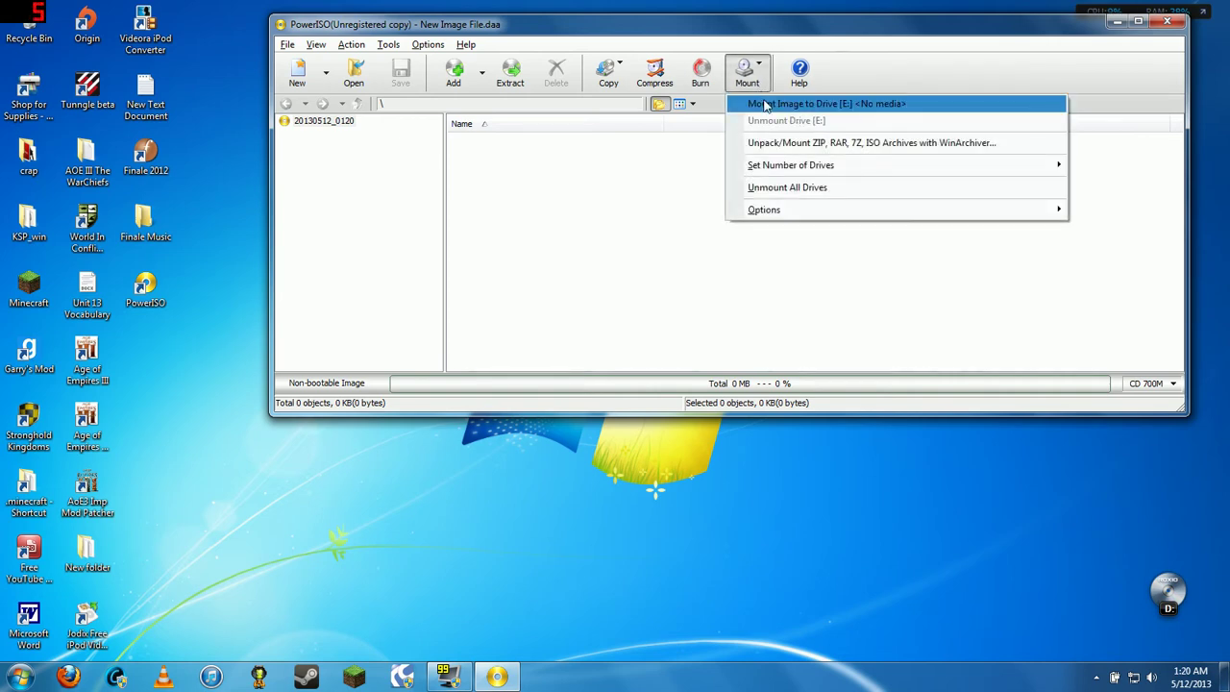
{"action": "left_click", "coordinate": [766, 105]}
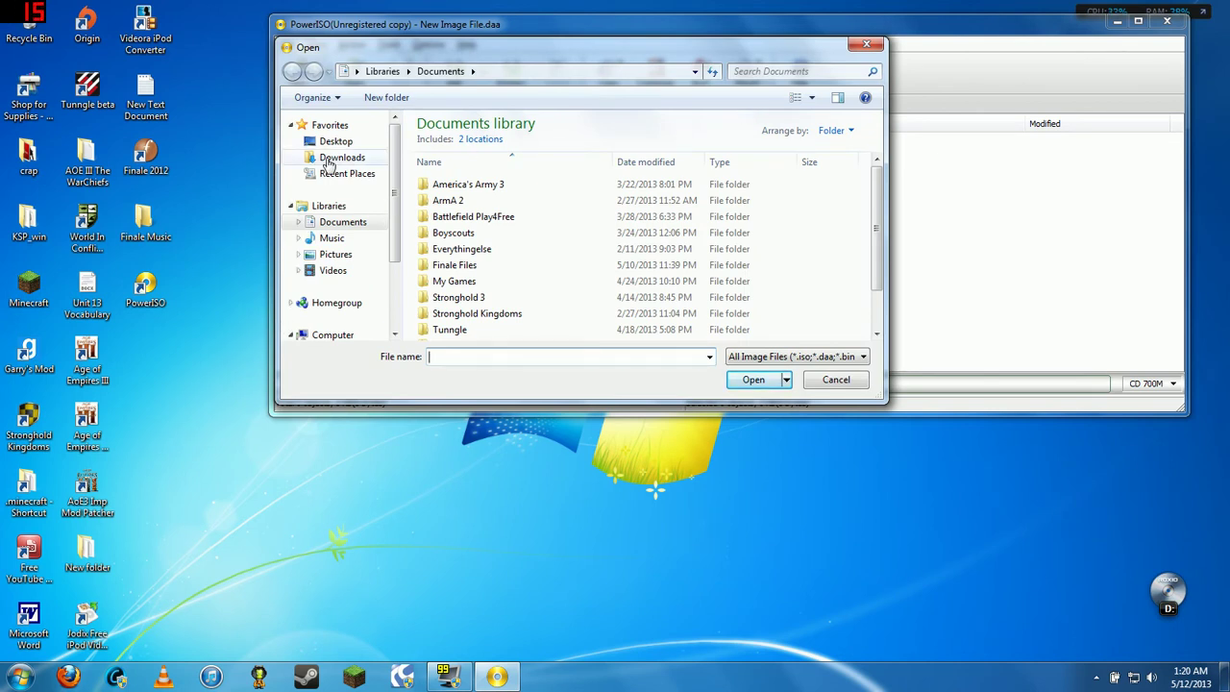
{"action": "left_click", "coordinate": [329, 160]}
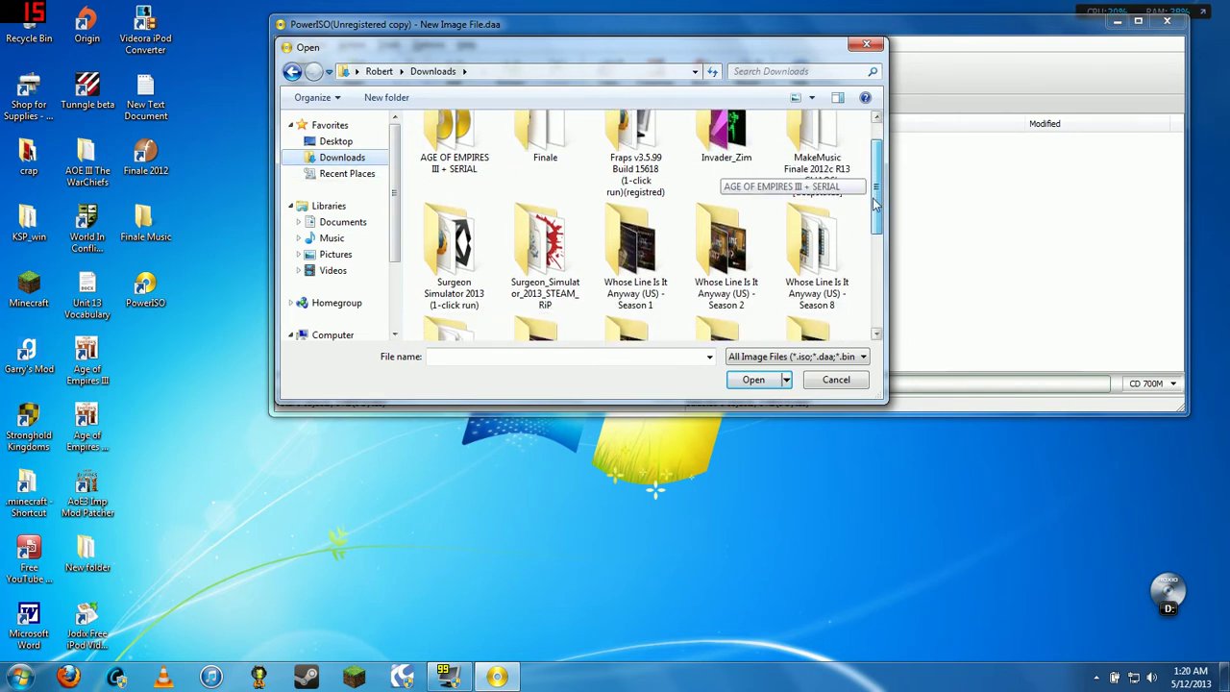
{"action": "left_click_drag", "start_coordinate": [877, 183], "coordinate": [842, 293]}
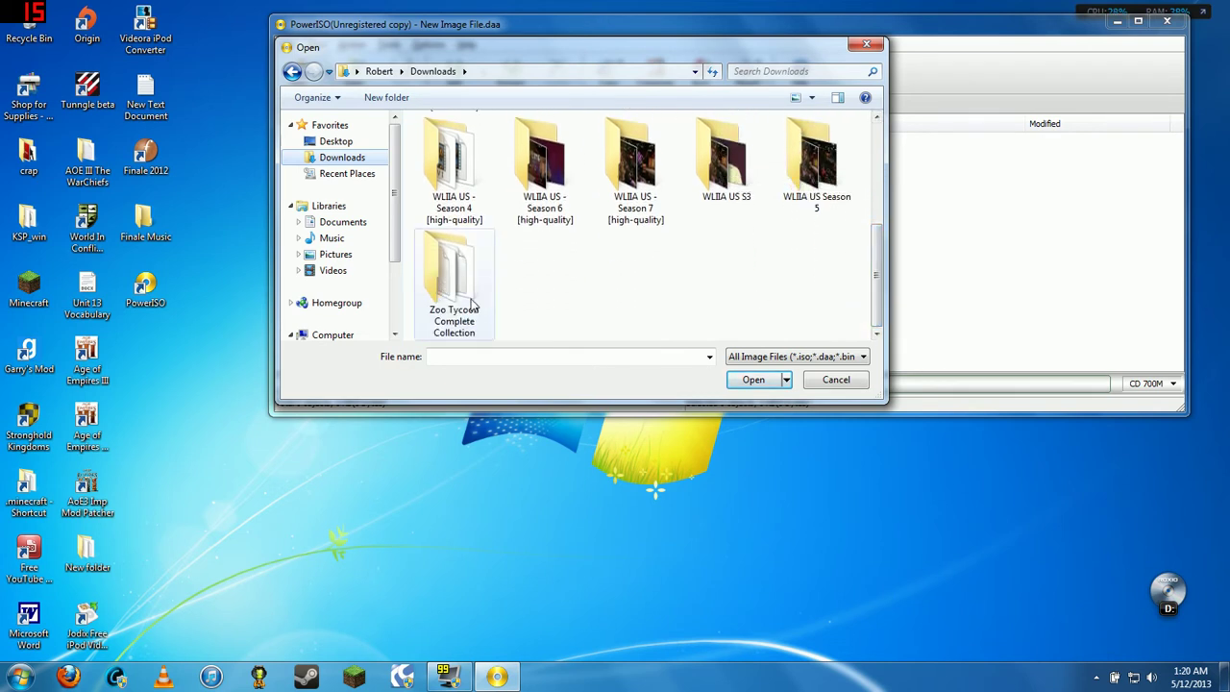
{"action": "left_click", "coordinate": [440, 281]}
{"action": "double_click", "coordinate": [463, 279]}
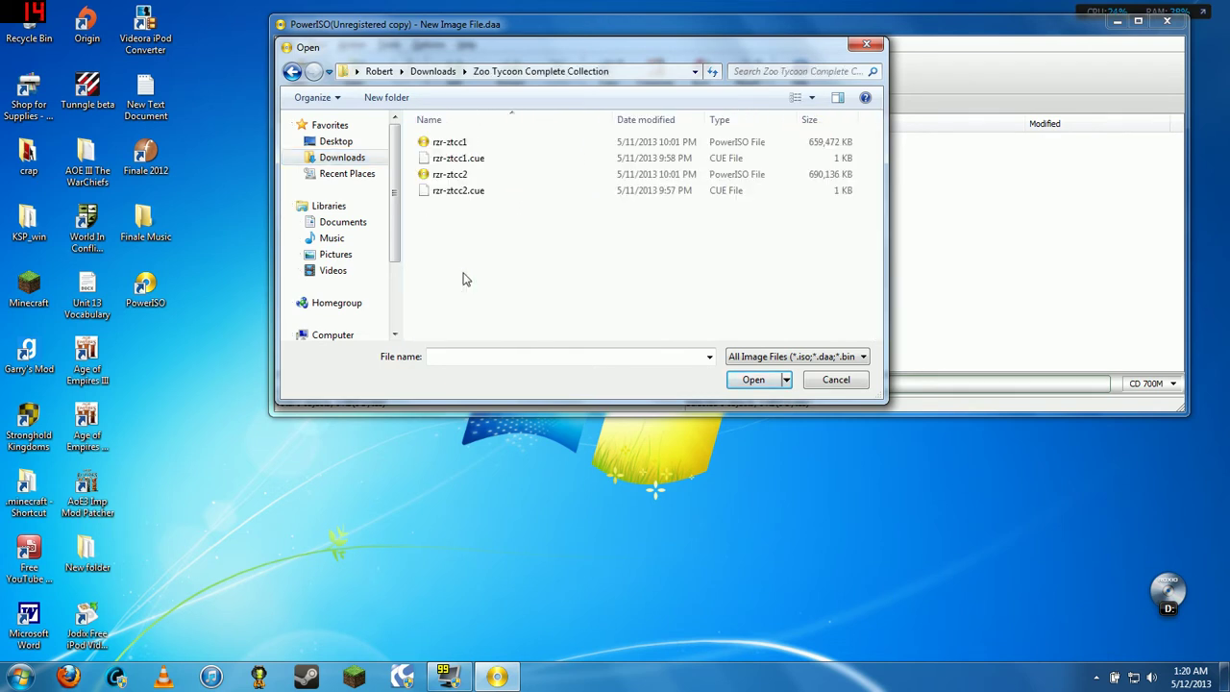
{"action": "double_click", "coordinate": [474, 145]}
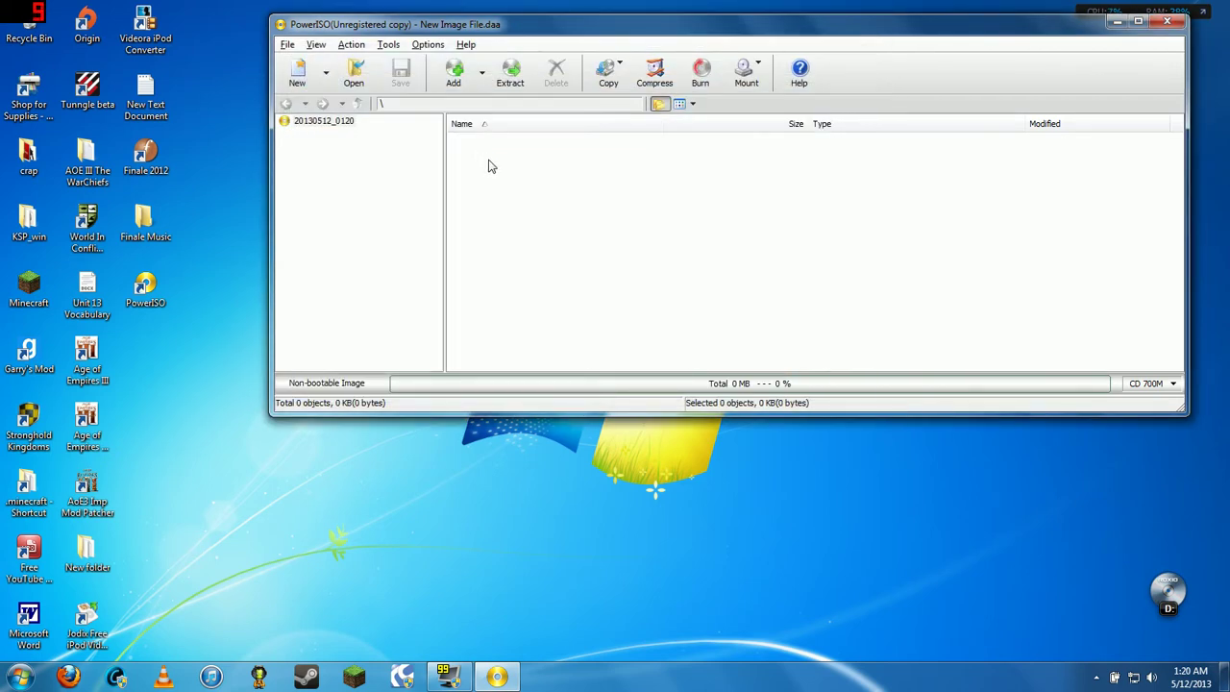
{"action": "left_click", "coordinate": [1166, 22]}
Step: Open Computer and launch the installer on the mounted ZOO_TYCN disc in drive E:
{"action": "left_click", "coordinate": [21, 676]}
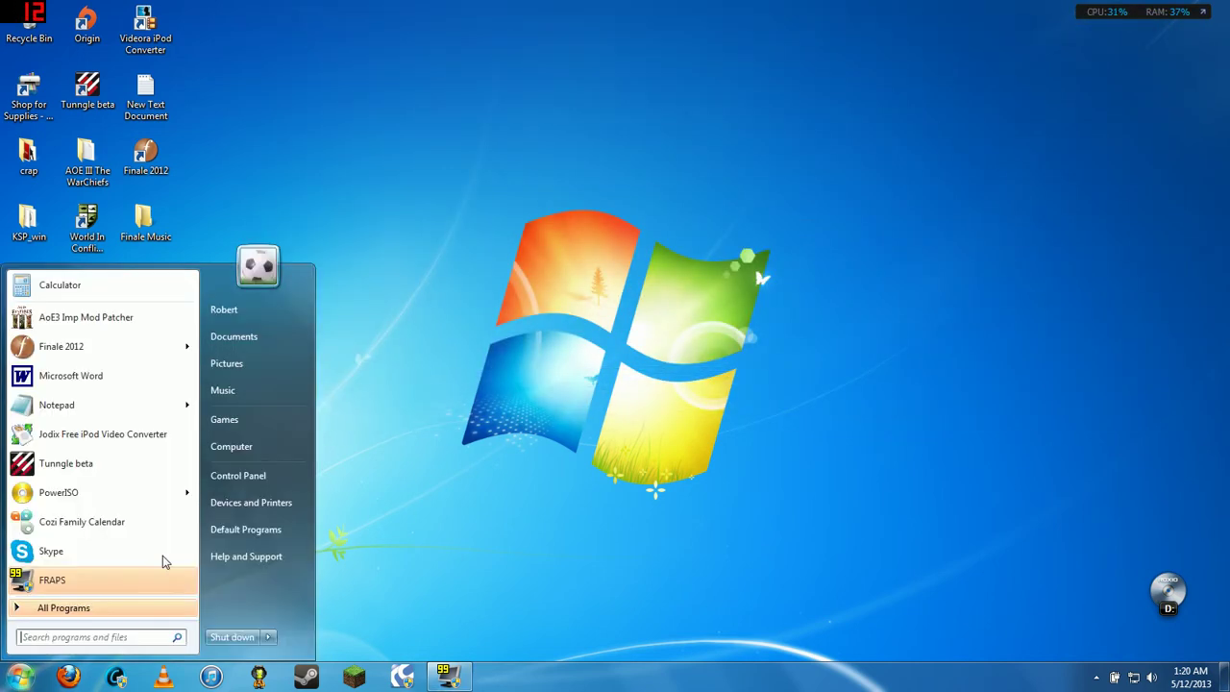
{"action": "left_click", "coordinate": [233, 445]}
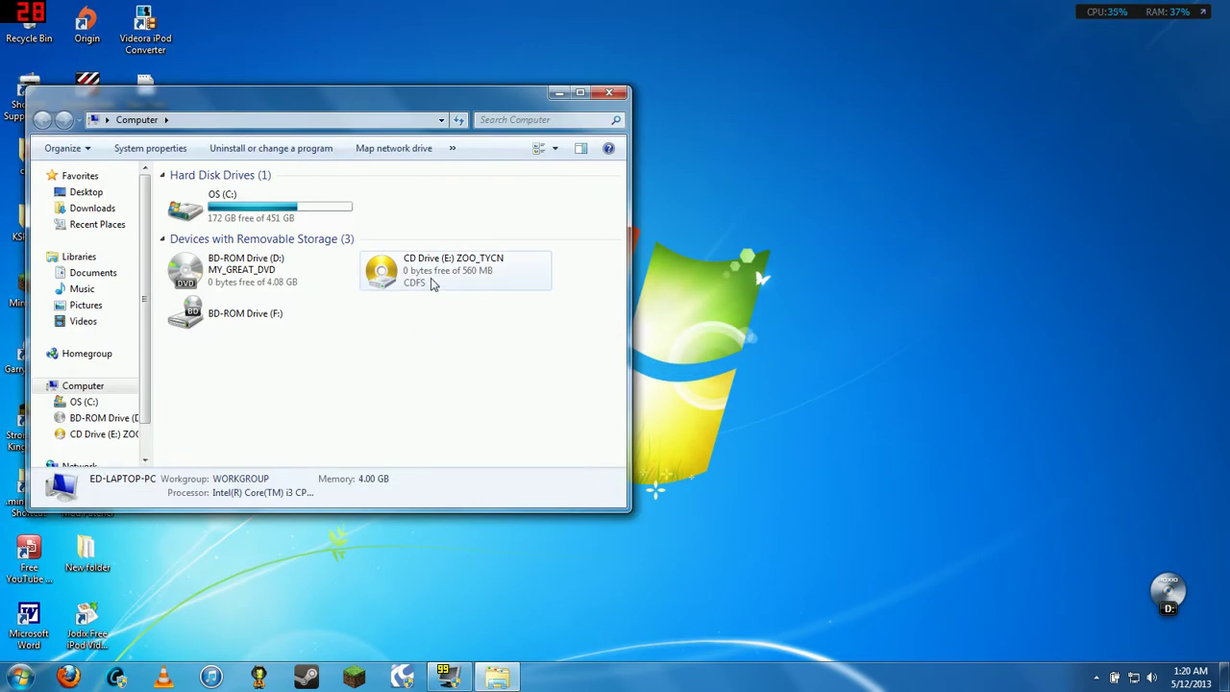
{"action": "left_click", "coordinate": [433, 281]}
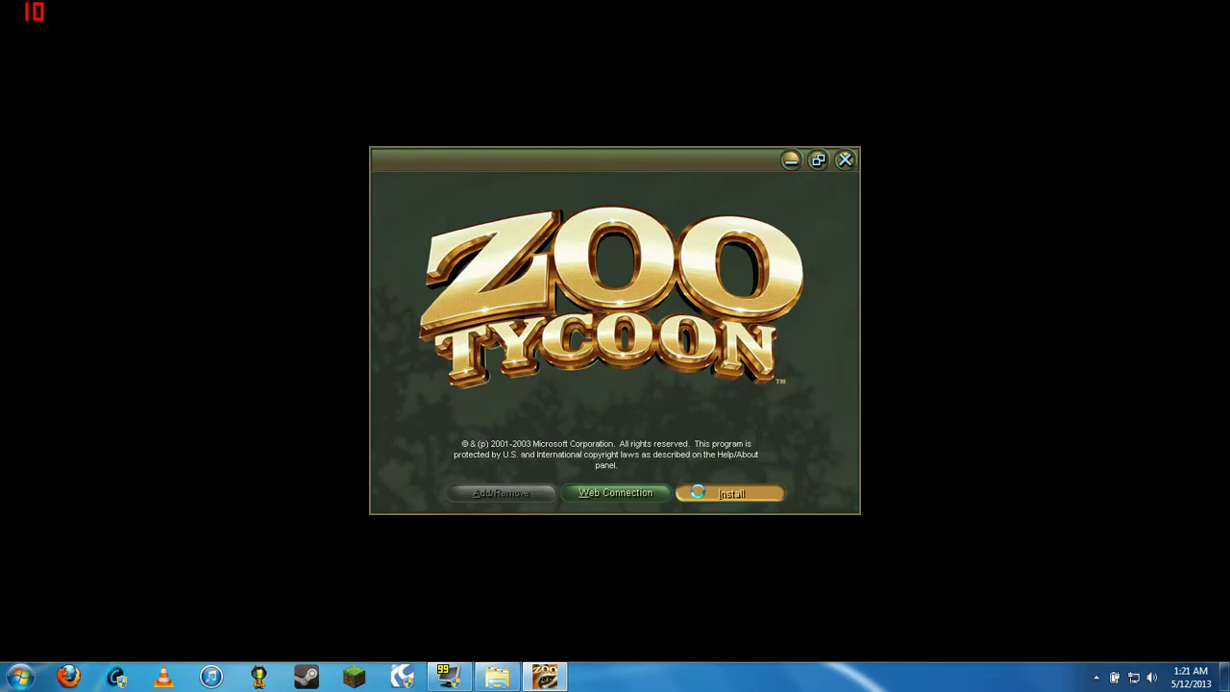
Step: Run the full install of Zoo Tycoon with a desktop icon, allow creation of the destination folder, and exit setup
{"action": "left_click", "coordinate": [697, 493]}
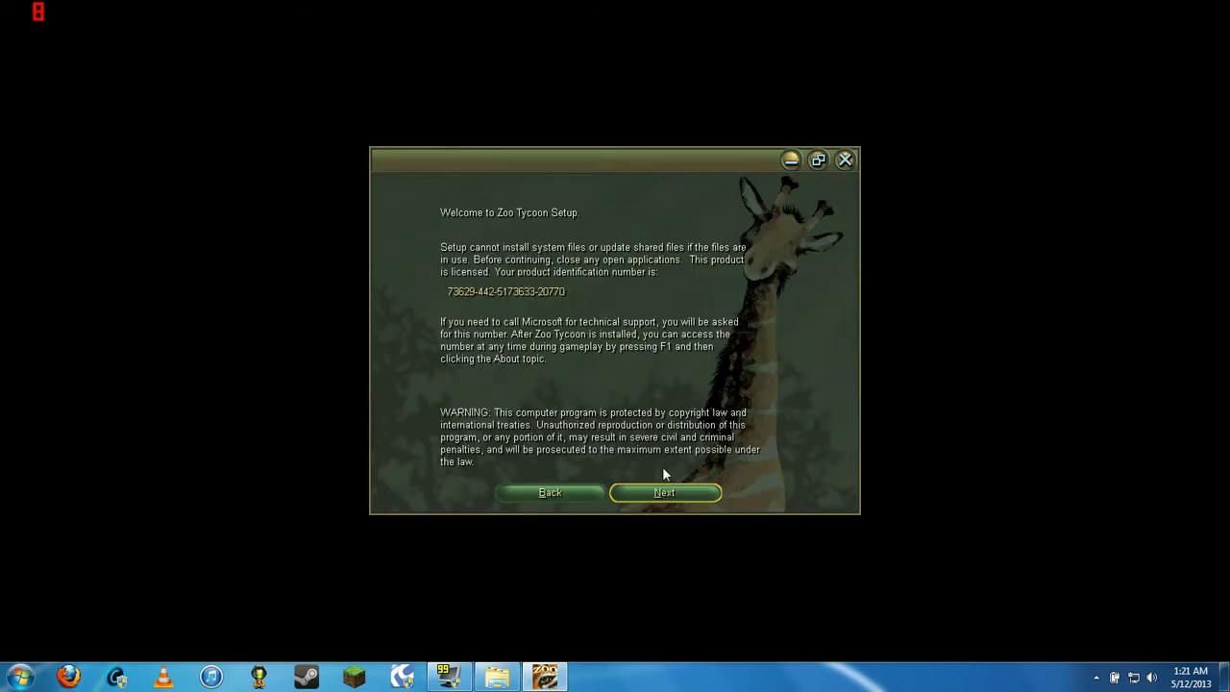
{"action": "left_click", "coordinate": [662, 490]}
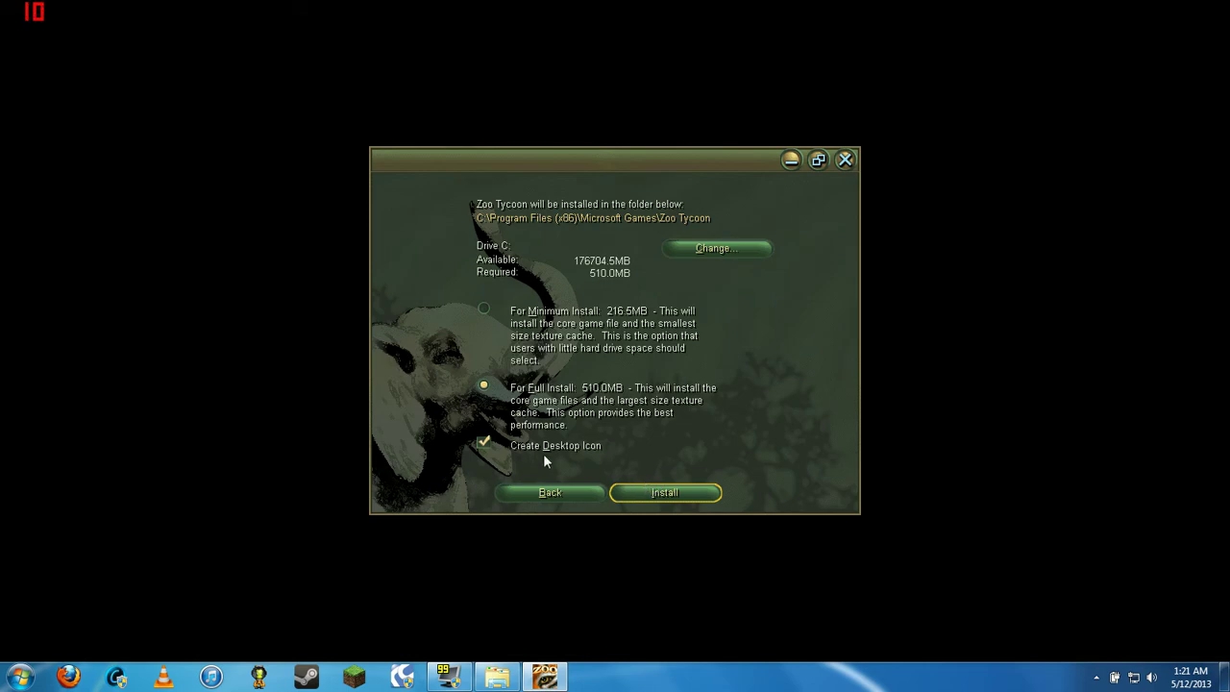
{"action": "left_click", "coordinate": [485, 444]}
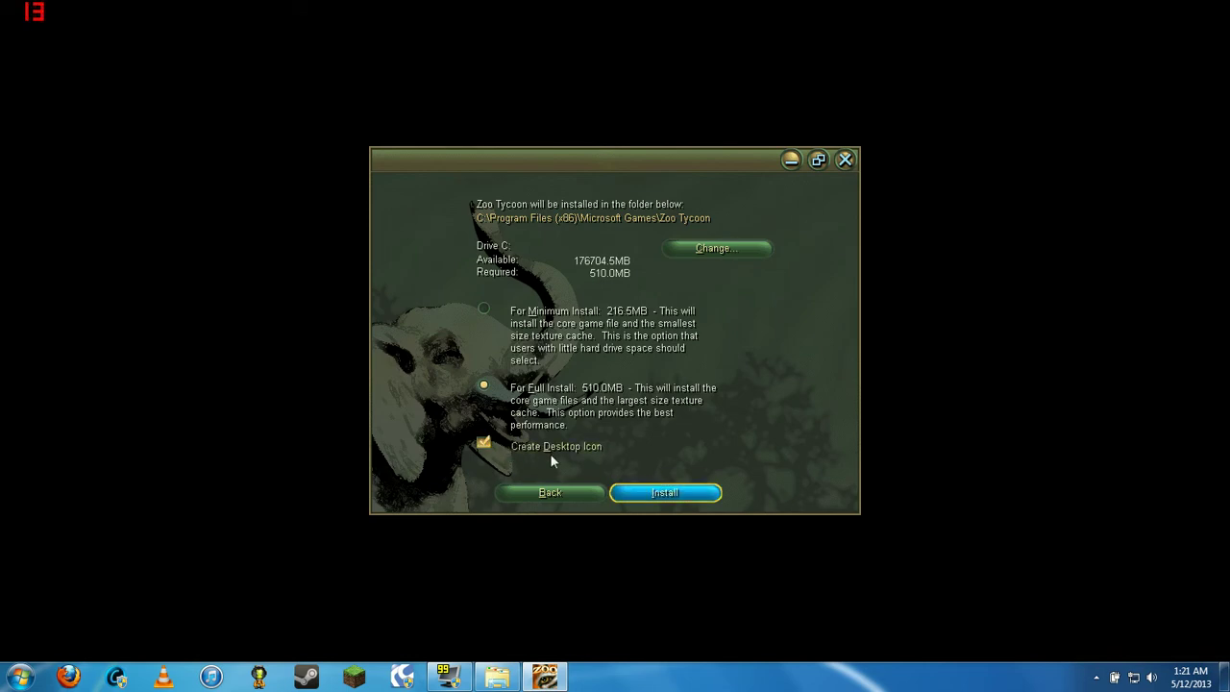
{"action": "left_click", "coordinate": [663, 493]}
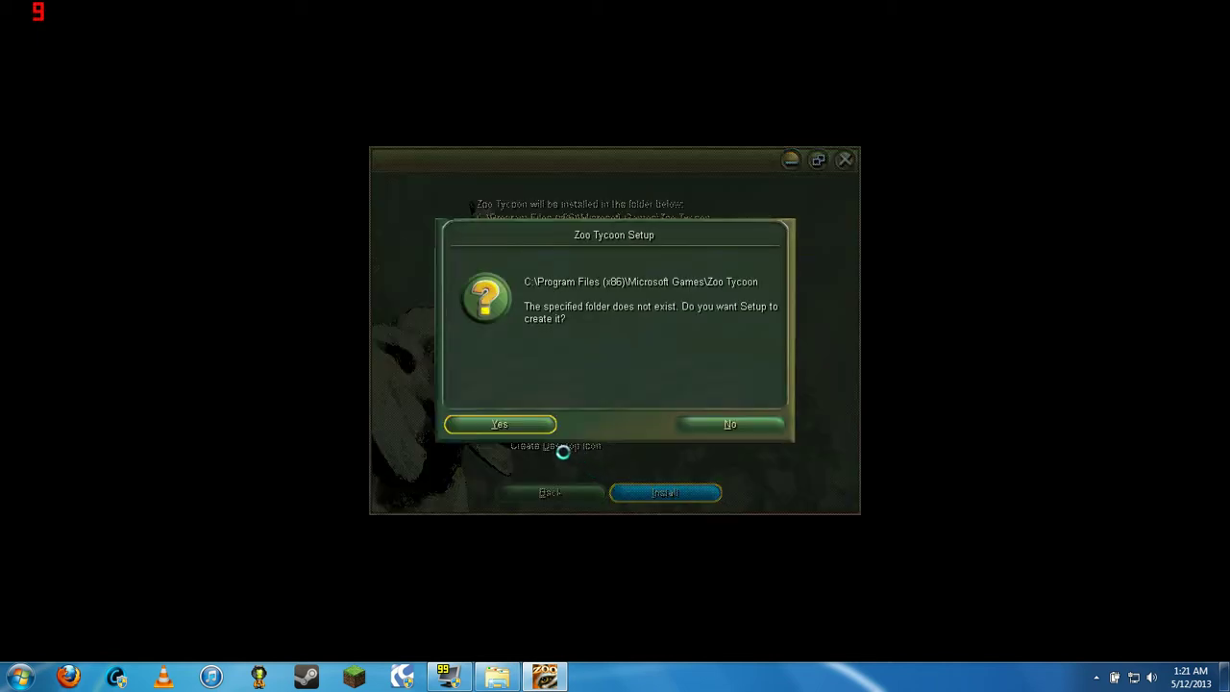
{"action": "left_click", "coordinate": [528, 431]}
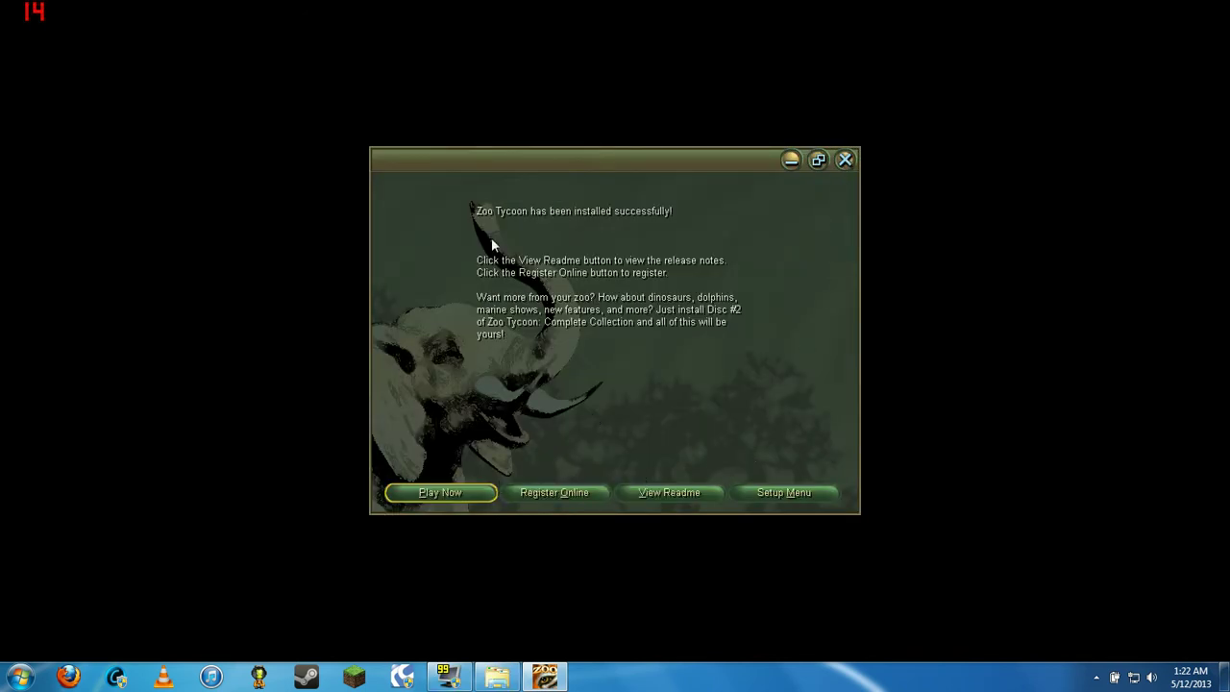
{"action": "left_click", "coordinate": [845, 161]}
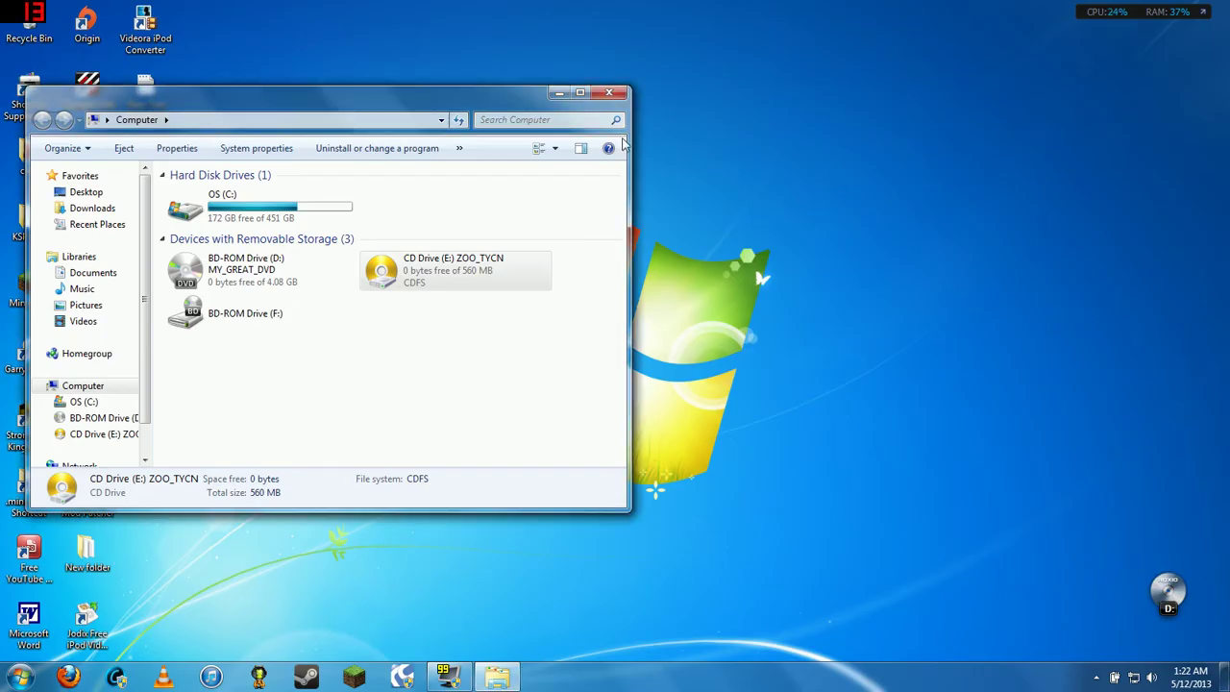
Step: Mount the second disc image, rzr-ztcc2 from Downloads\Zoo Tycoon Complete Collection, to drive E: using PowerISO
{"action": "double_click", "coordinate": [458, 276]}
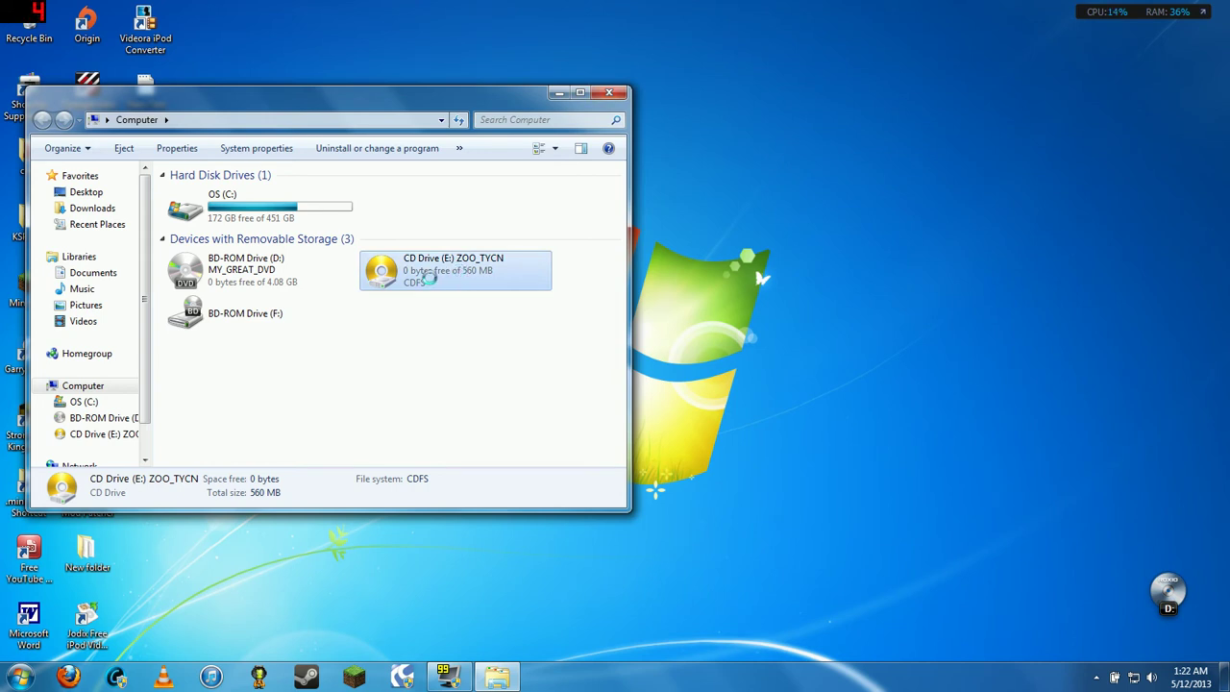
{"action": "right_click", "coordinate": [458, 271]}
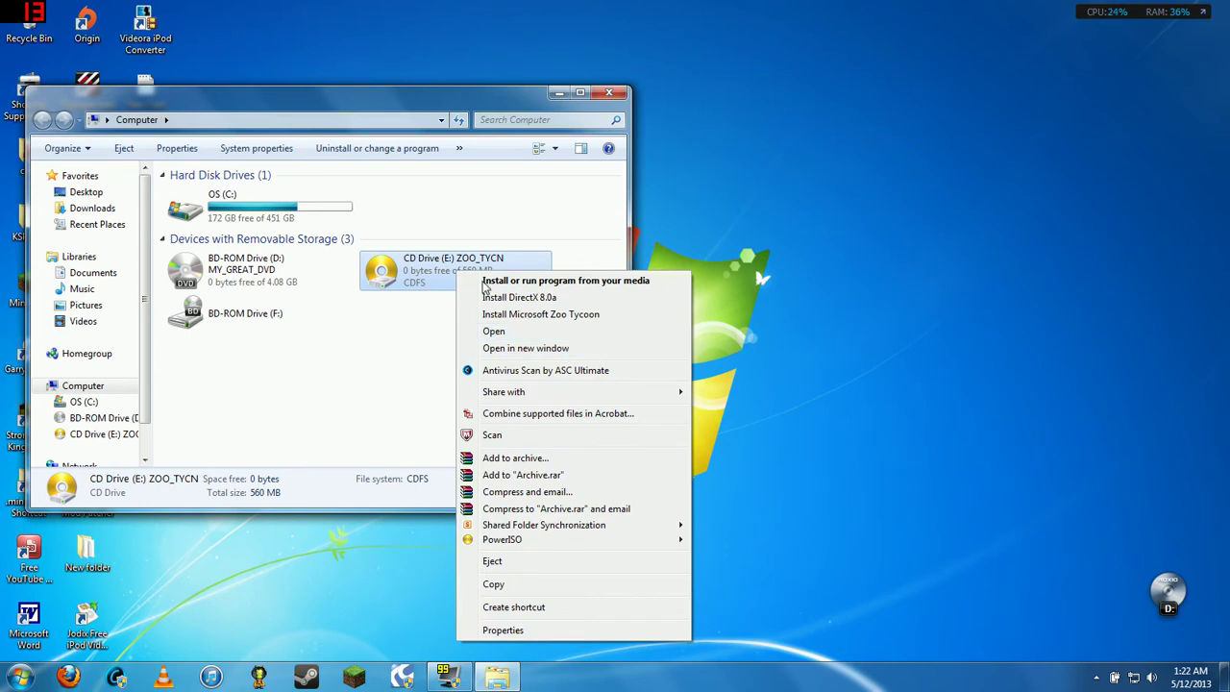
{"action": "mouse_move", "coordinate": [543, 544]}
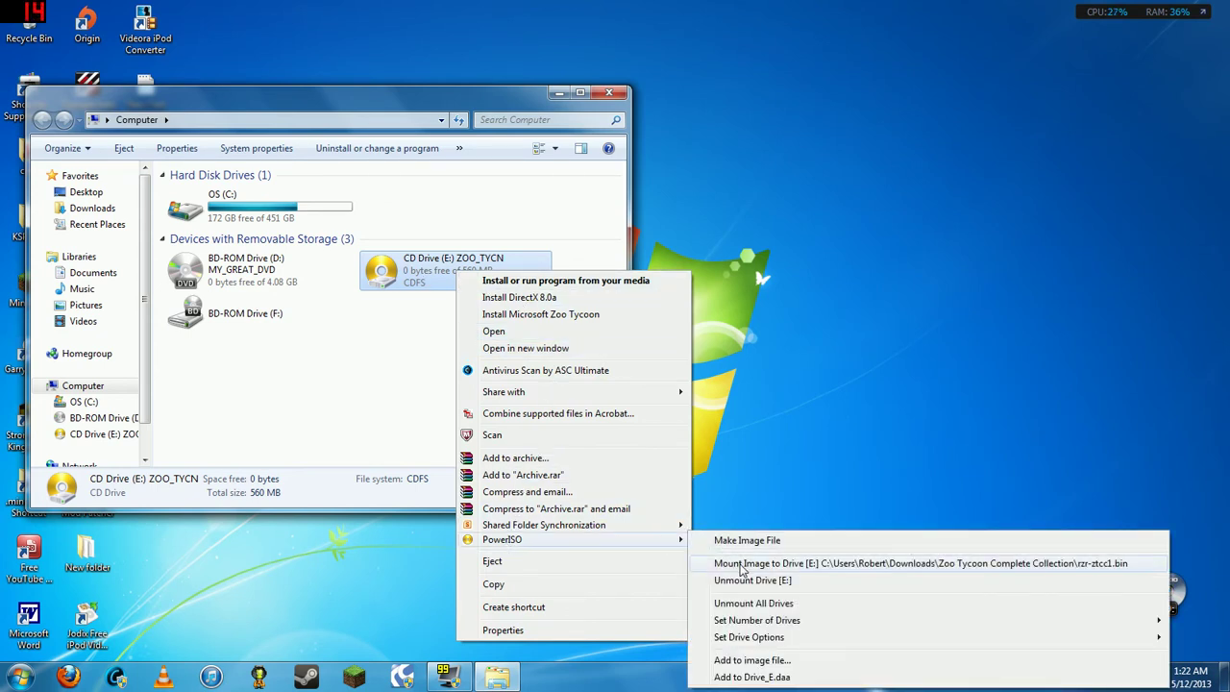
{"action": "left_click", "coordinate": [740, 565]}
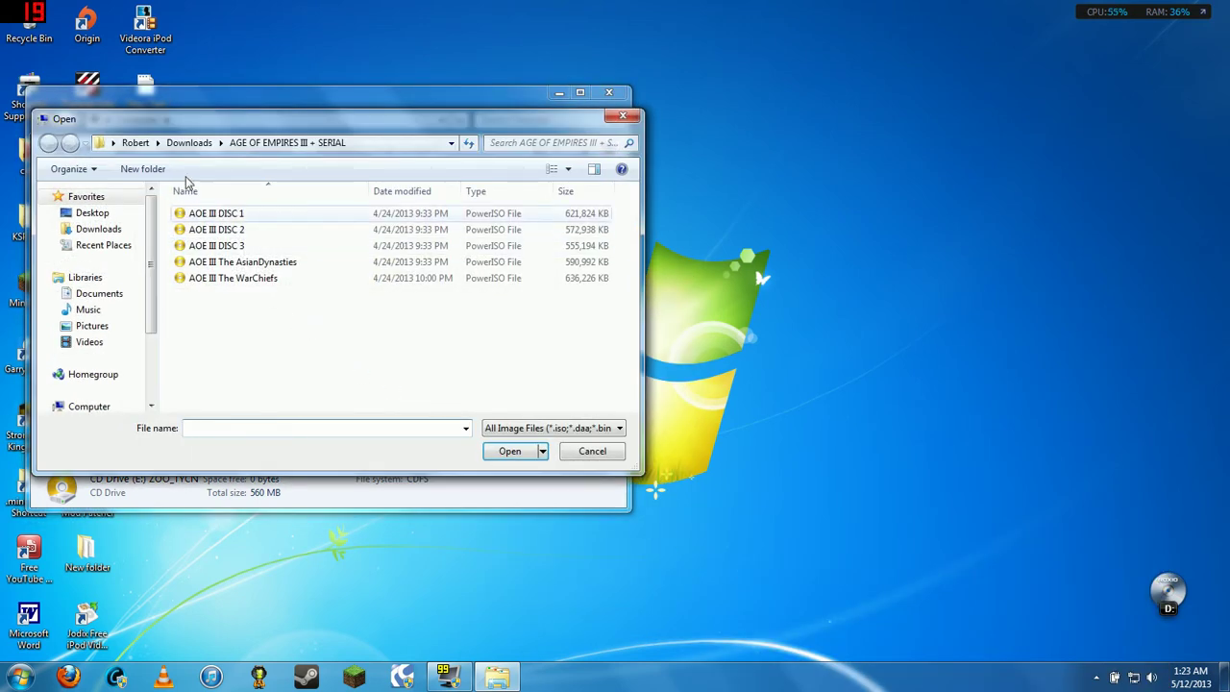
{"action": "left_click", "coordinate": [96, 229]}
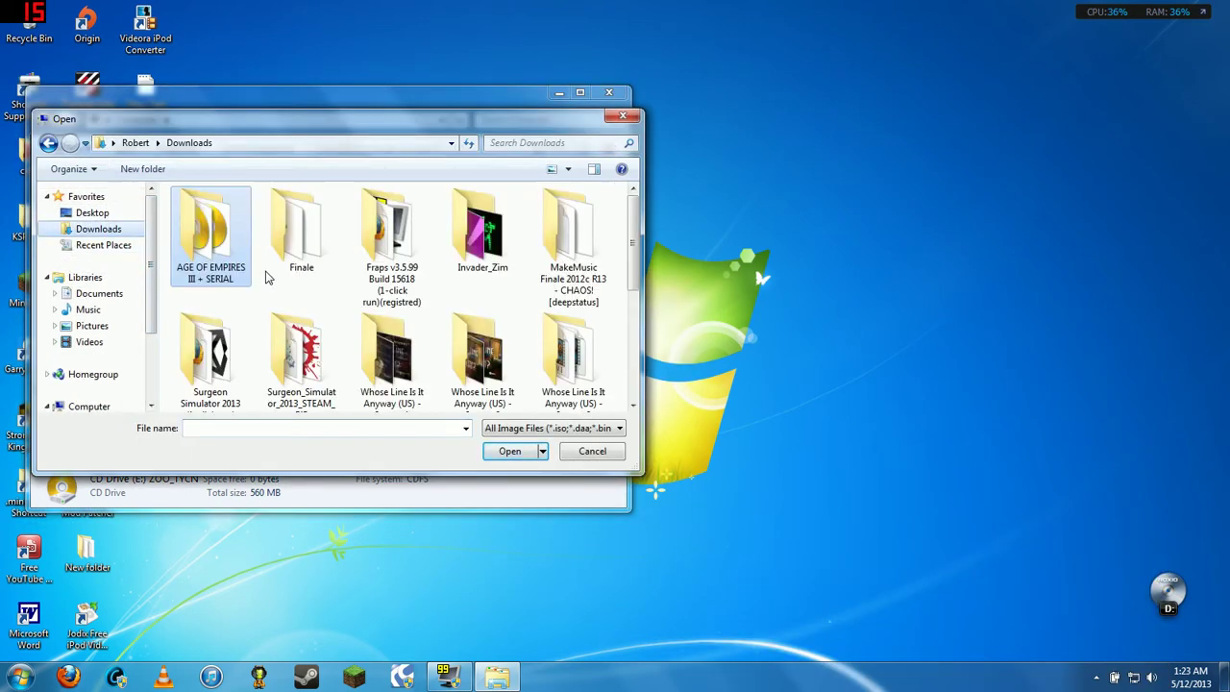
{"action": "scroll", "coordinate": [619, 251], "scroll_direction": "down", "scroll_amount": 5}
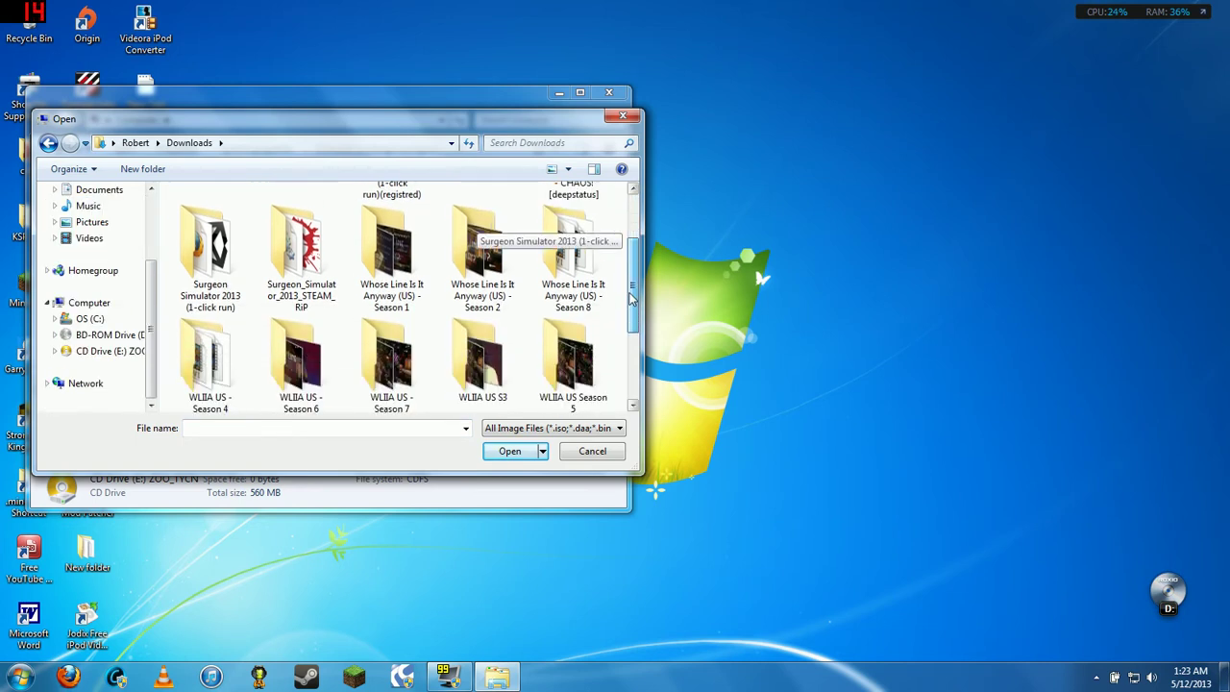
{"action": "scroll", "coordinate": [631, 348], "scroll_direction": "down", "scroll_amount": 1}
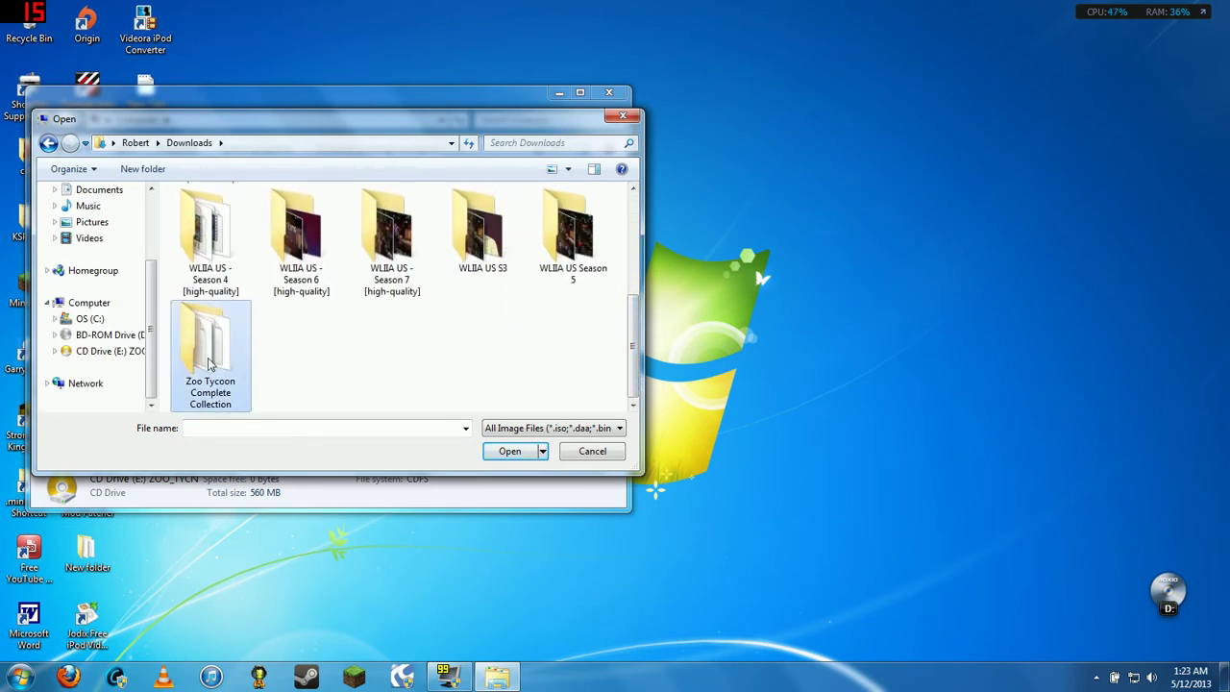
{"action": "double_click", "coordinate": [210, 361]}
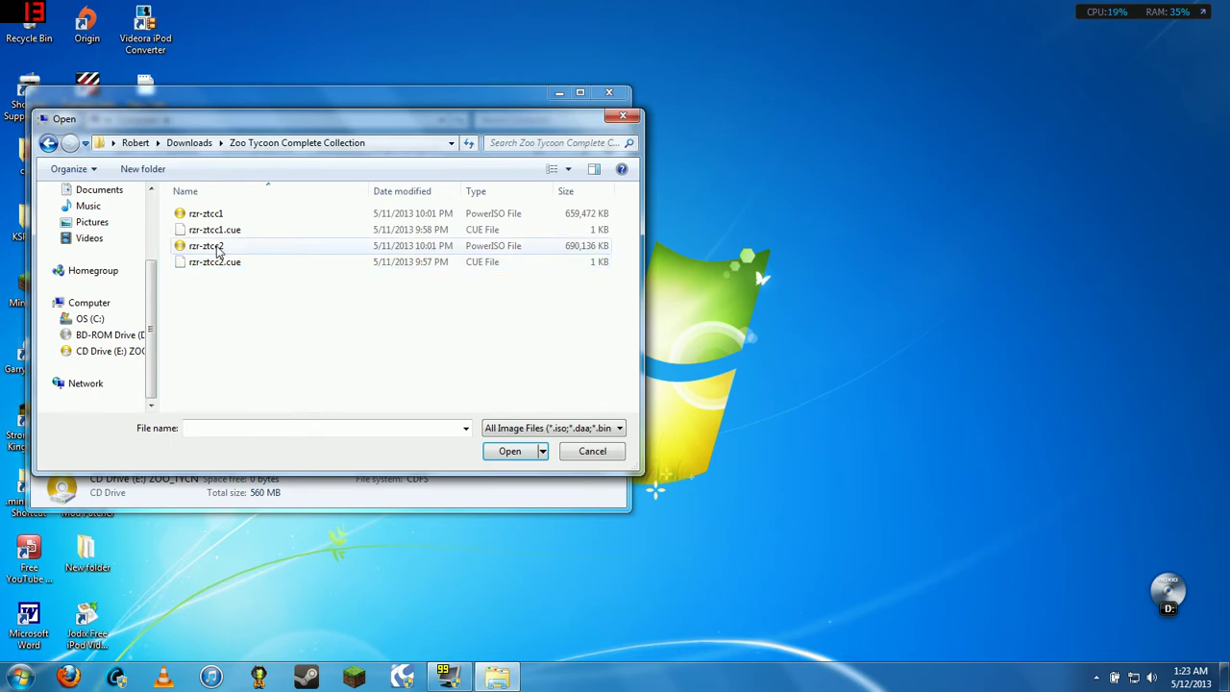
{"action": "double_click", "coordinate": [206, 246]}
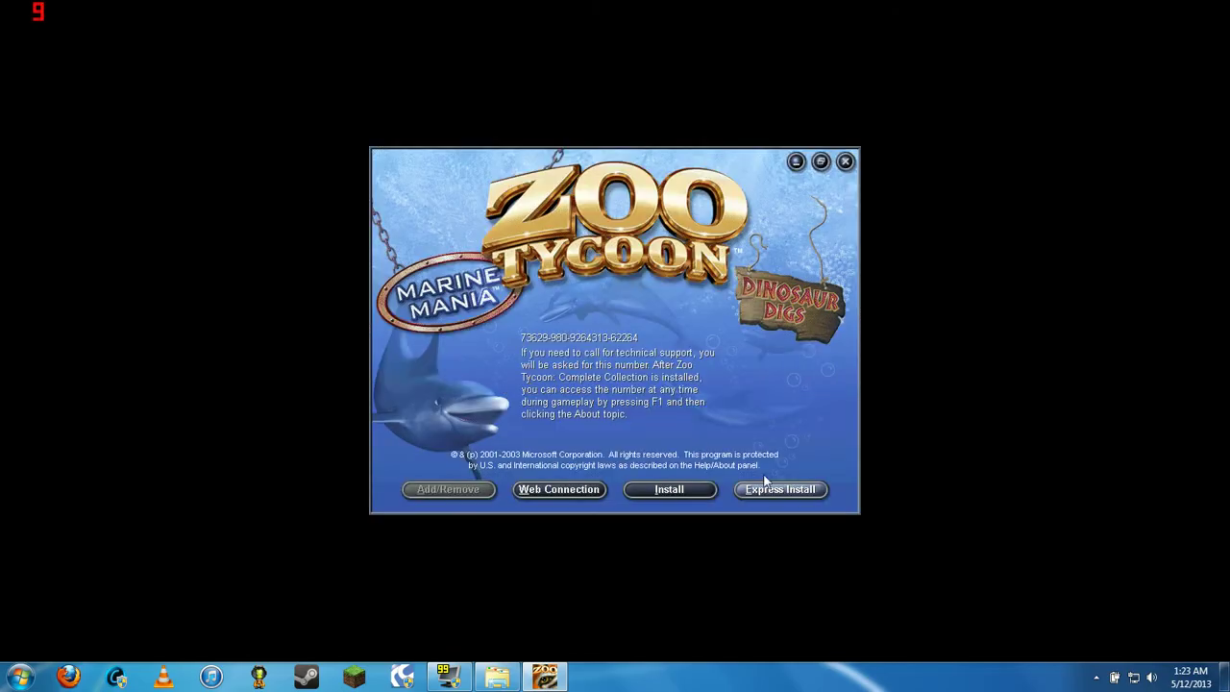
Step: Run the regular install of Zoo Tycoon: Complete Collection with a desktop icon, then exit setup and close the Computer window
{"action": "left_click", "coordinate": [693, 490]}
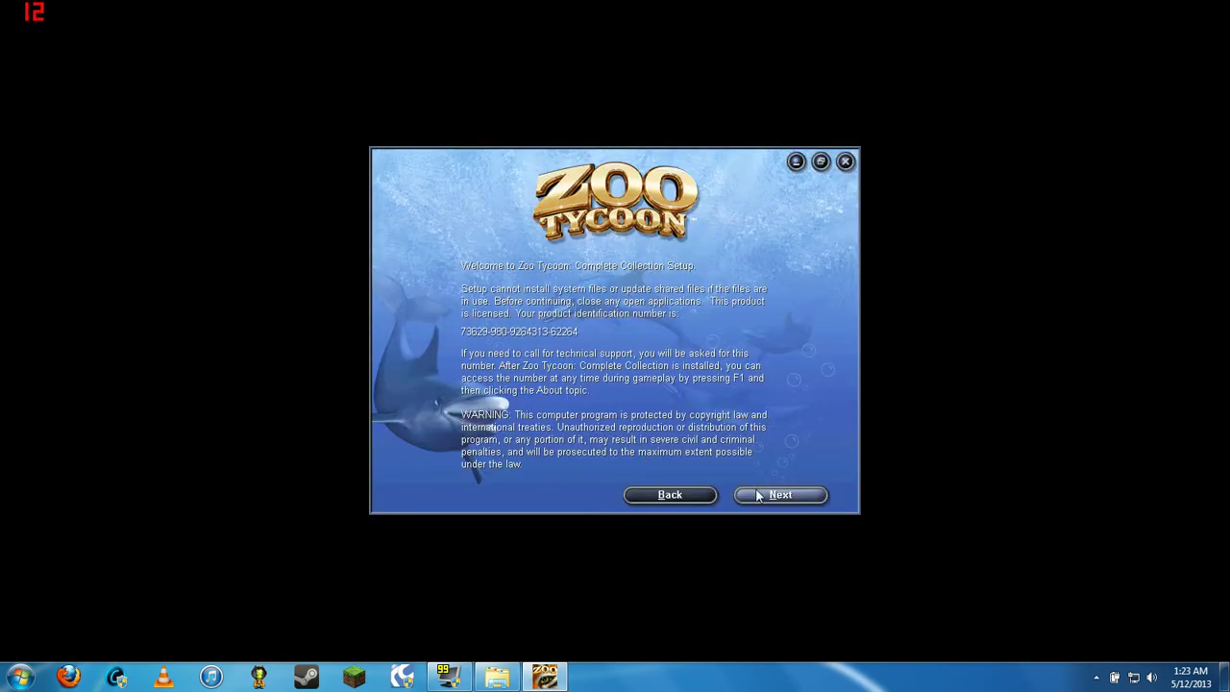
{"action": "left_click", "coordinate": [757, 495]}
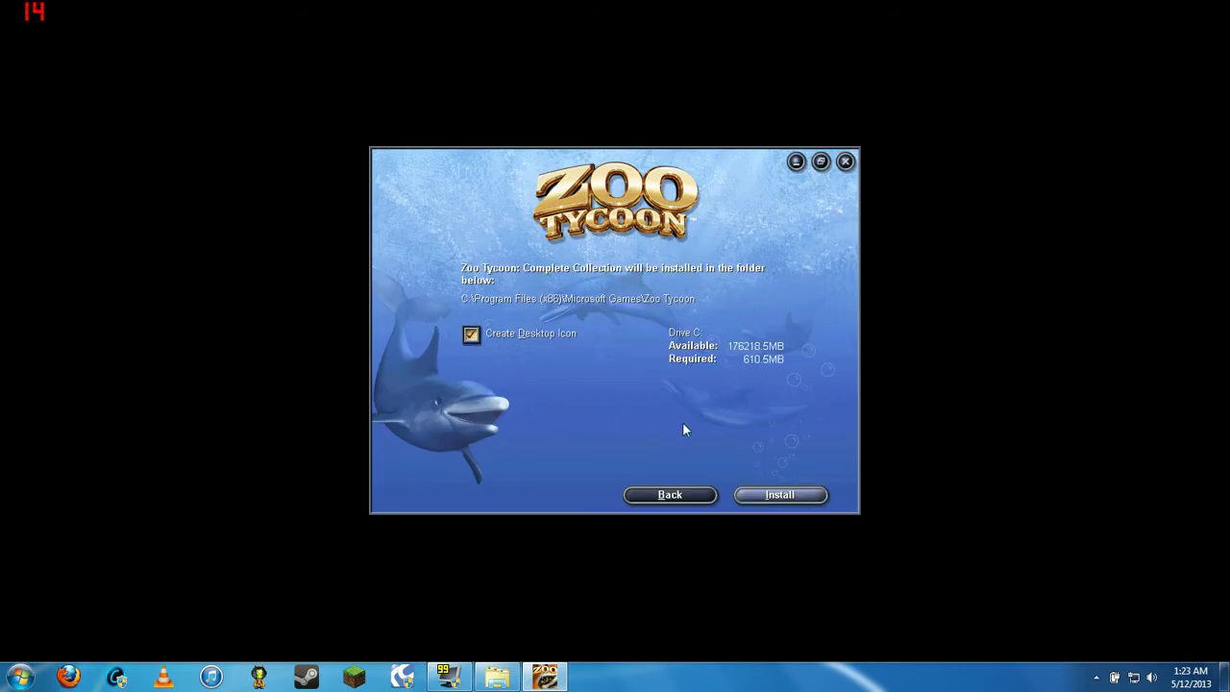
{"action": "left_click", "coordinate": [765, 497]}
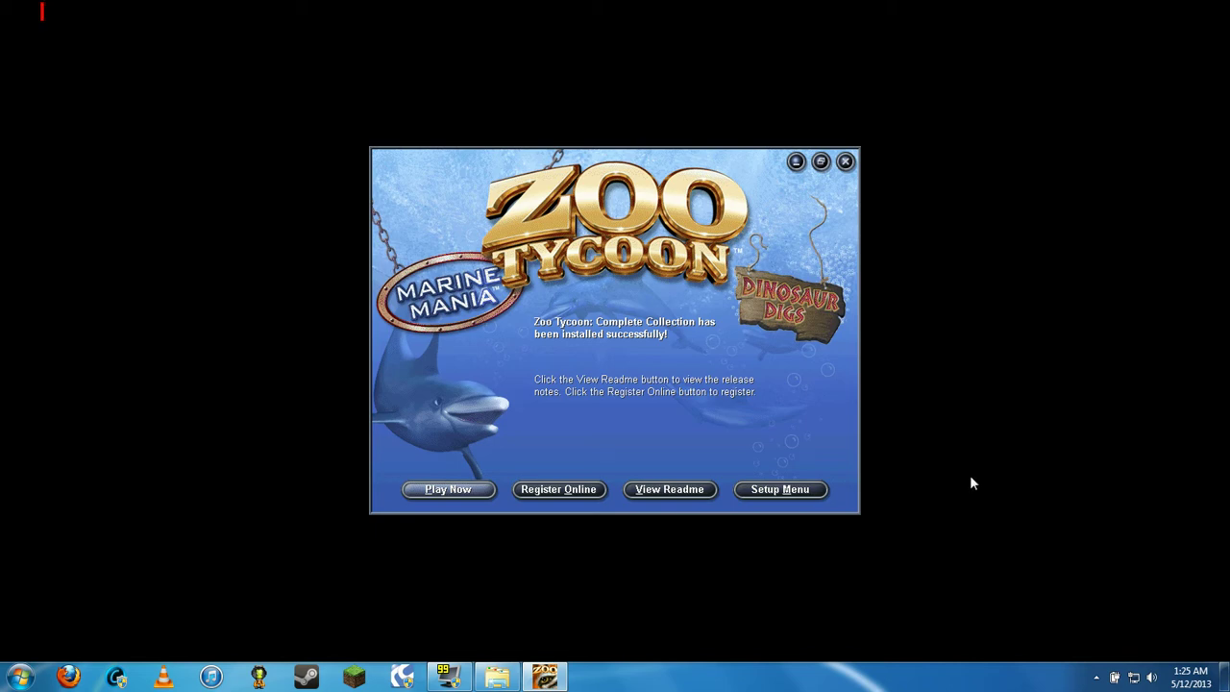
{"action": "left_click", "coordinate": [845, 162]}
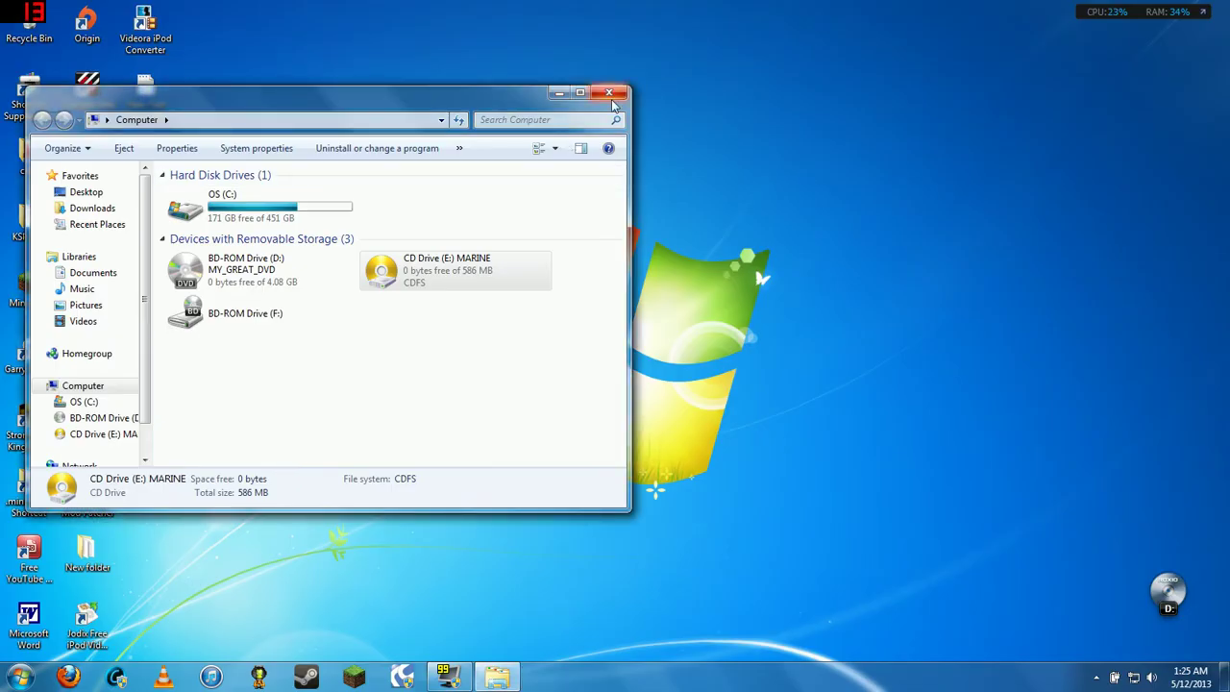
{"action": "left_click", "coordinate": [609, 93]}
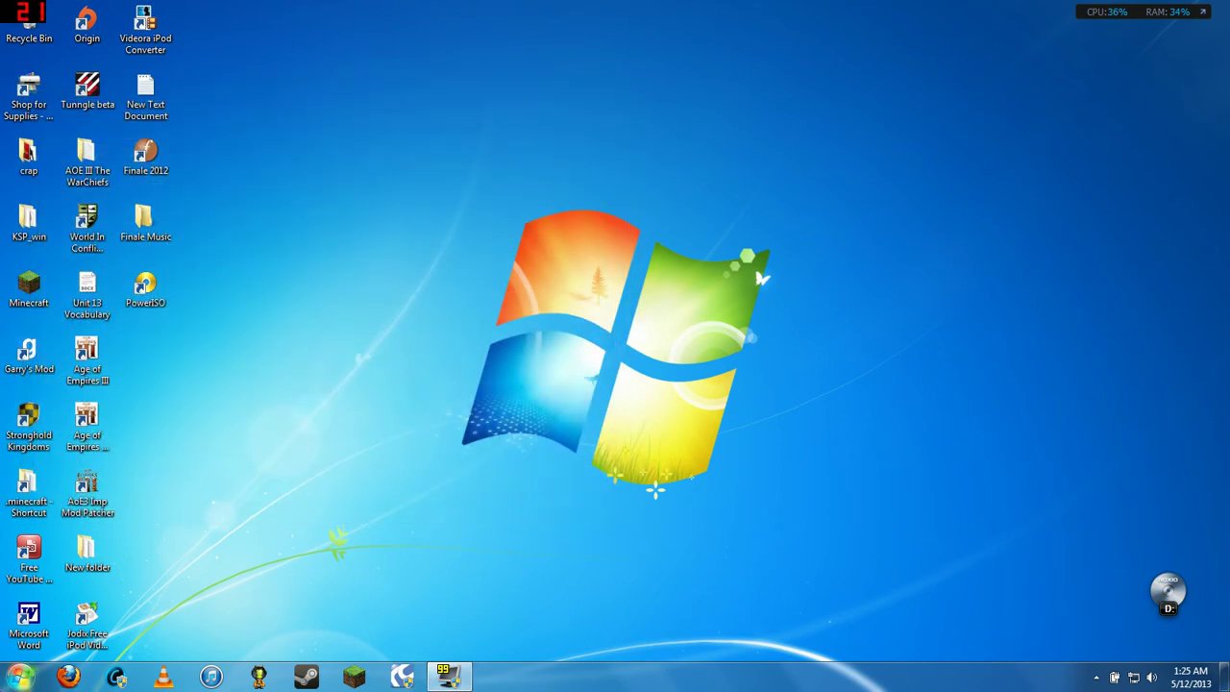
Step: Open the signed-in account's personal folder
{"action": "key", "text": "super"}
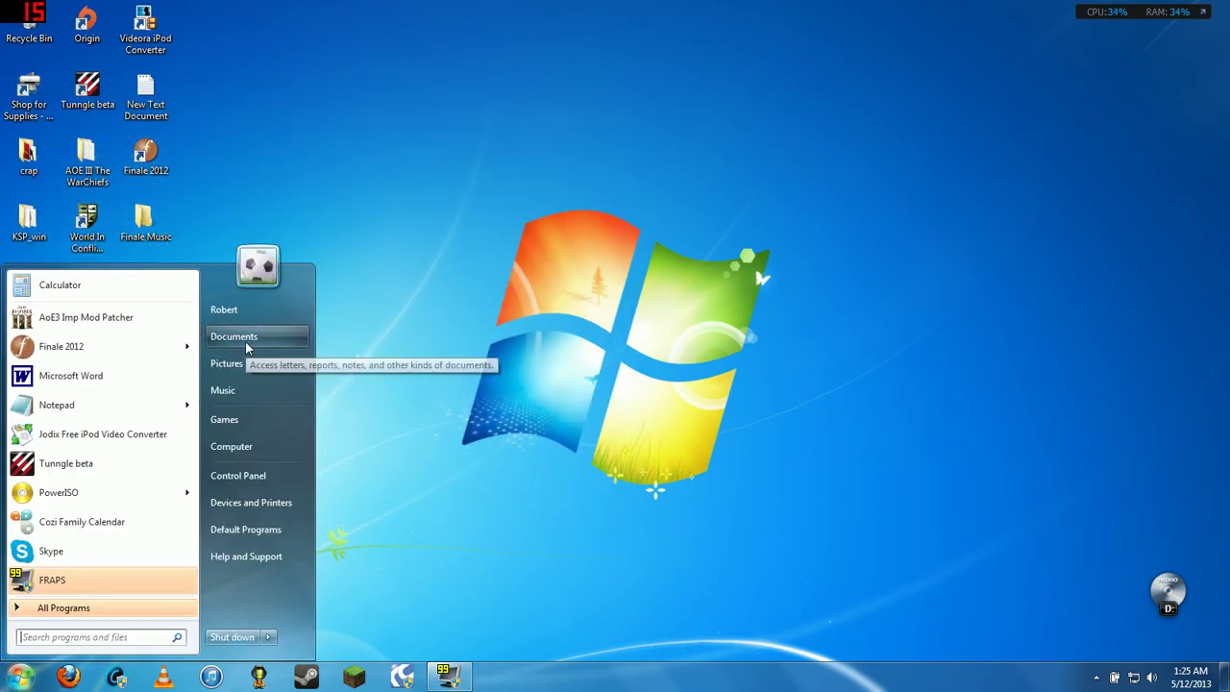
{"action": "left_click", "coordinate": [320, 351]}
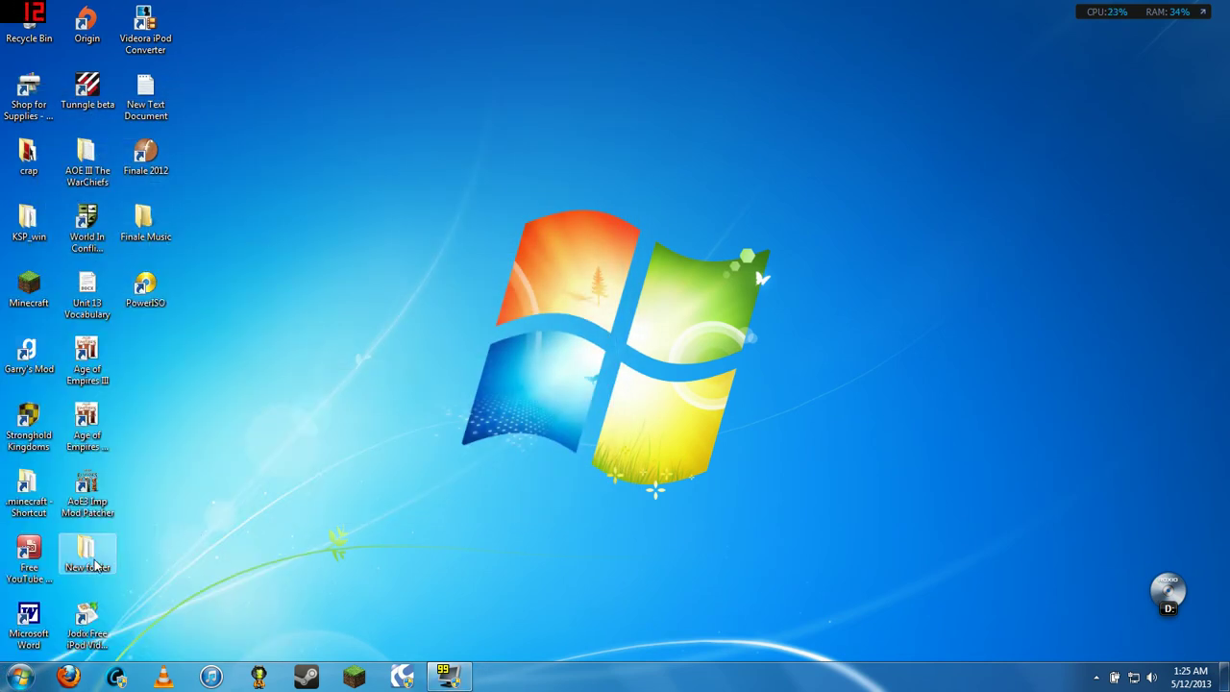
{"action": "left_click", "coordinate": [18, 677]}
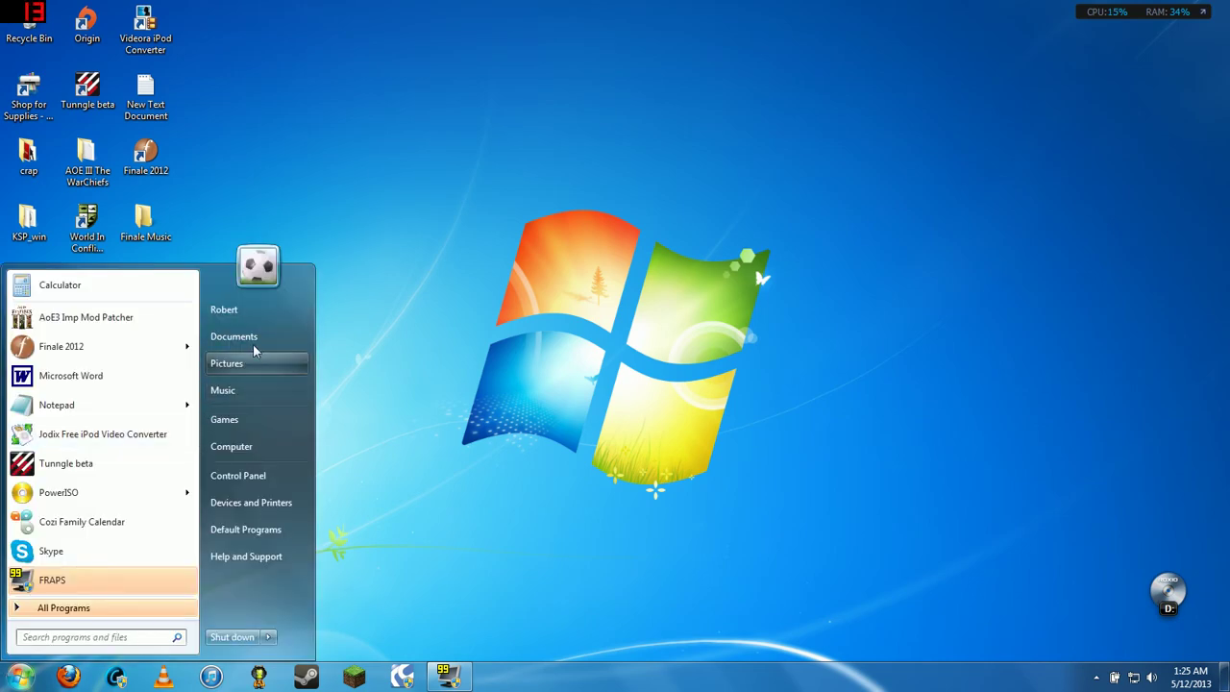
{"action": "left_click", "coordinate": [254, 318]}
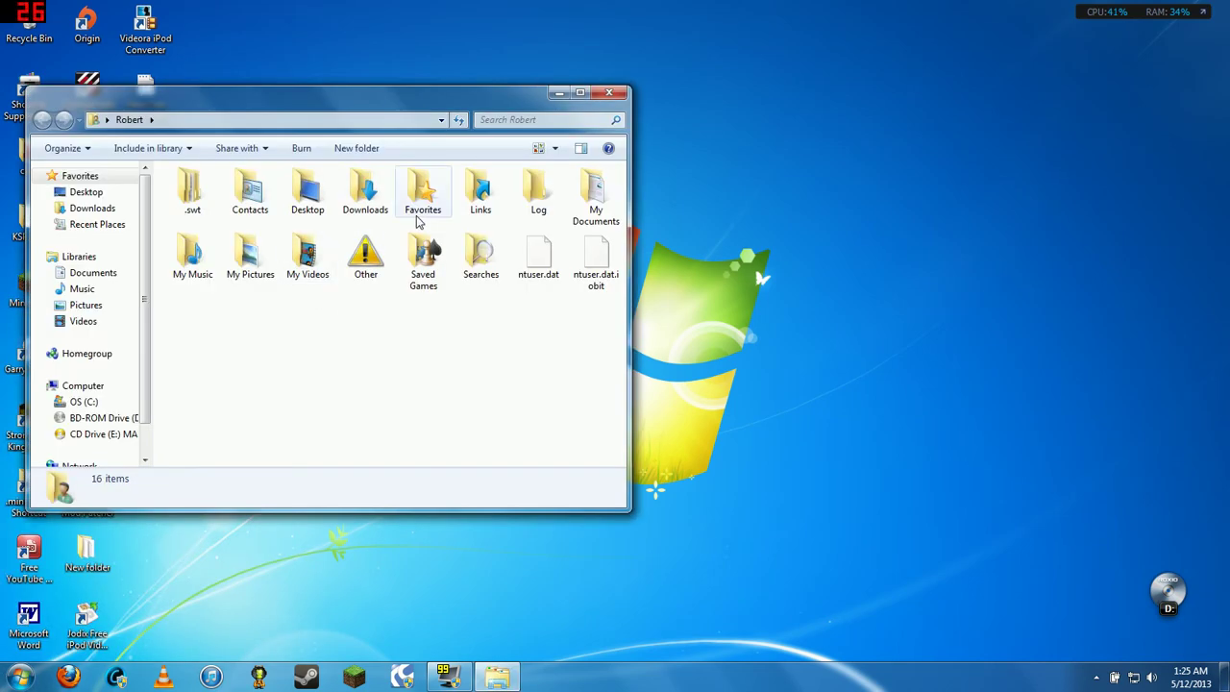
Step: Open the drz-ztcc archive from Downloads\Zoo Tycoon Complete Collection in WinRAR, dismiss the licence reminder, and close the folder window
{"action": "double_click", "coordinate": [380, 204]}
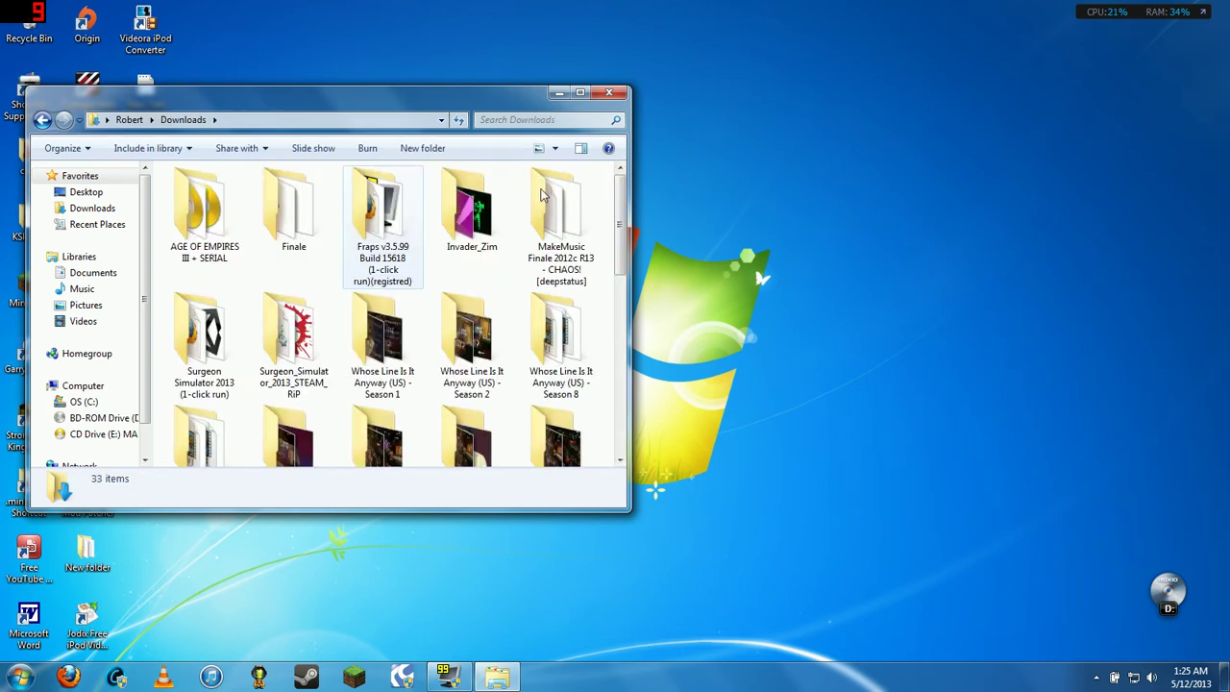
{"action": "left_click_drag", "start_coordinate": [619, 207], "coordinate": [623, 291]}
{"action": "double_click", "coordinate": [205, 331]}
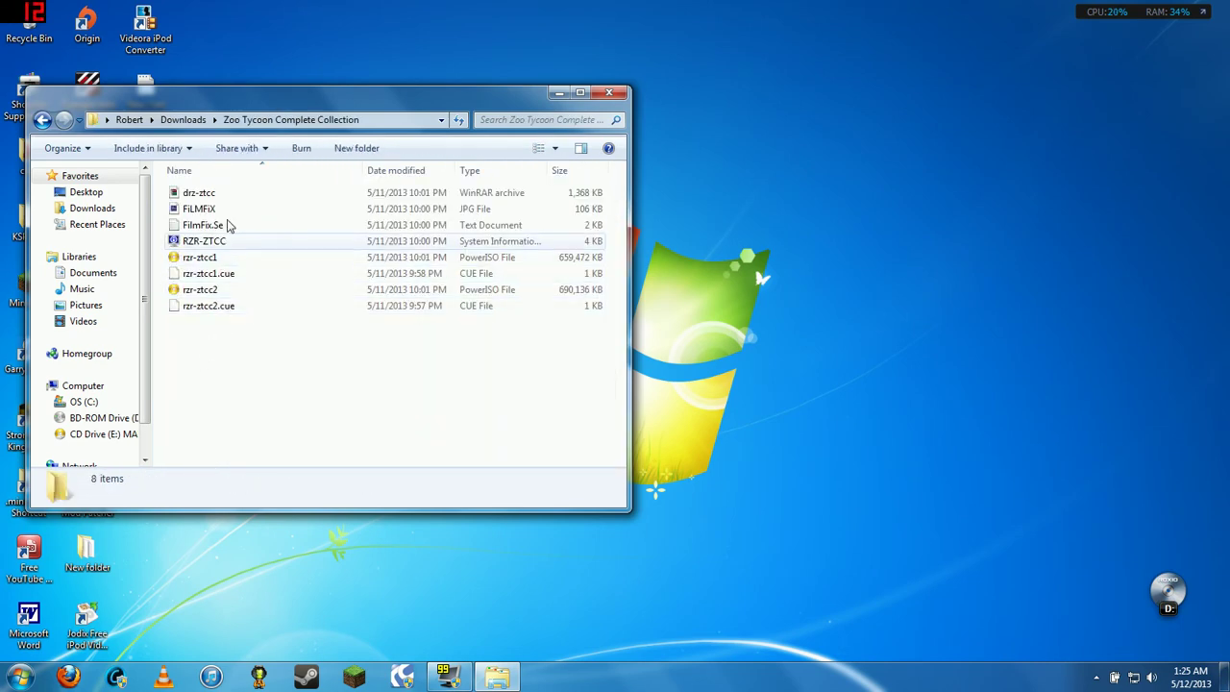
{"action": "double_click", "coordinate": [218, 195]}
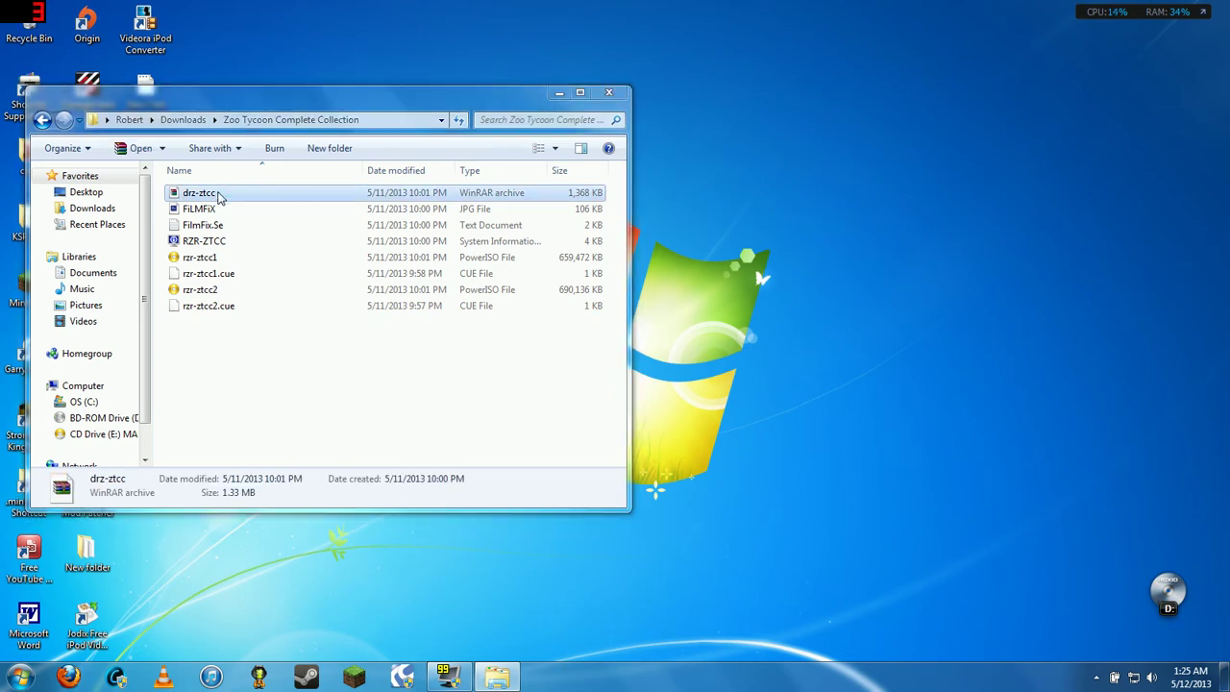
{"action": "left_click", "coordinate": [618, 97]}
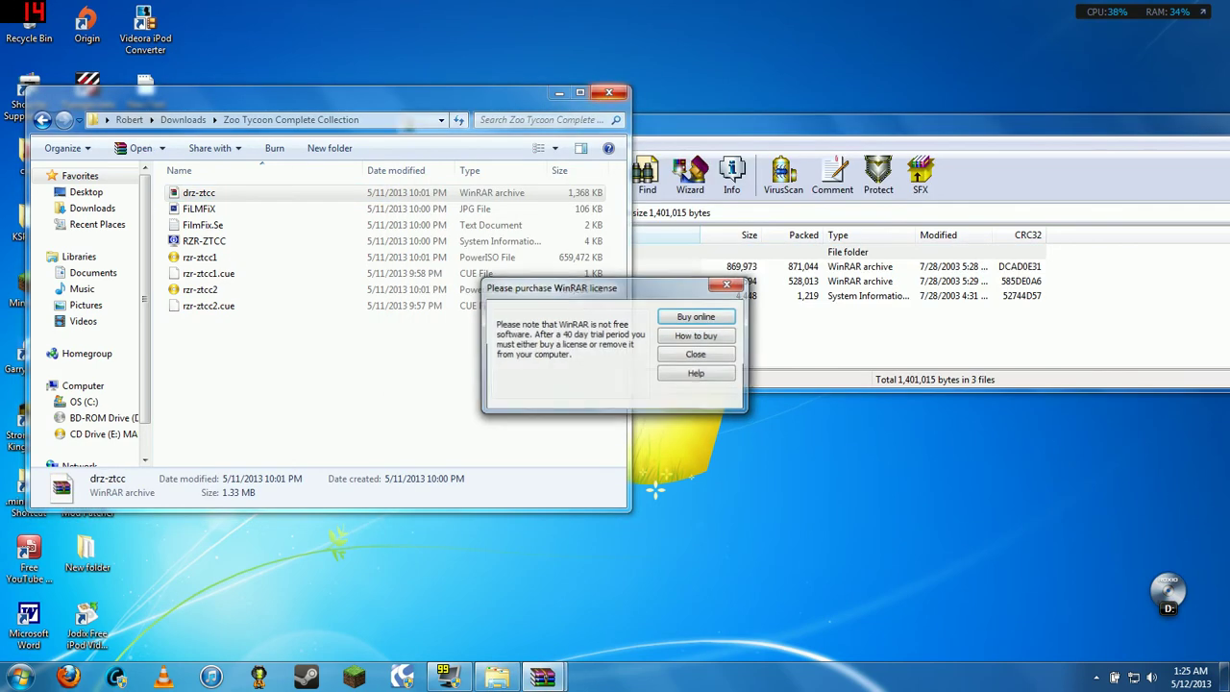
{"action": "left_click", "coordinate": [726, 286]}
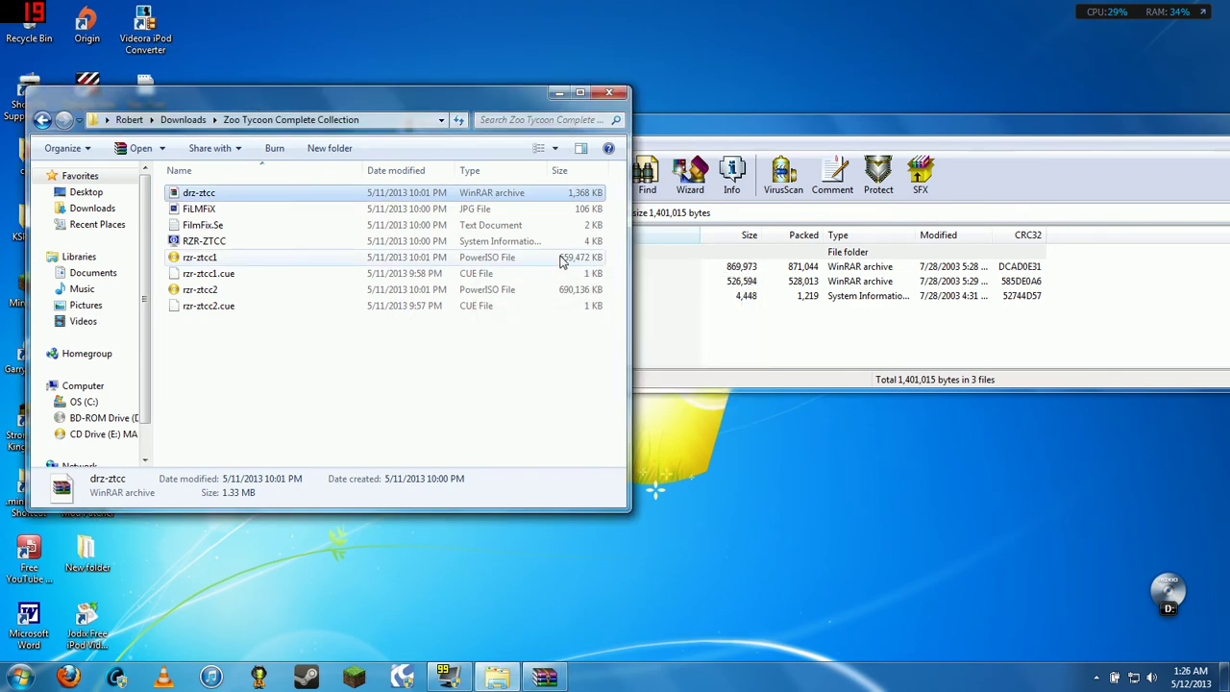
{"action": "left_click", "coordinate": [610, 94]}
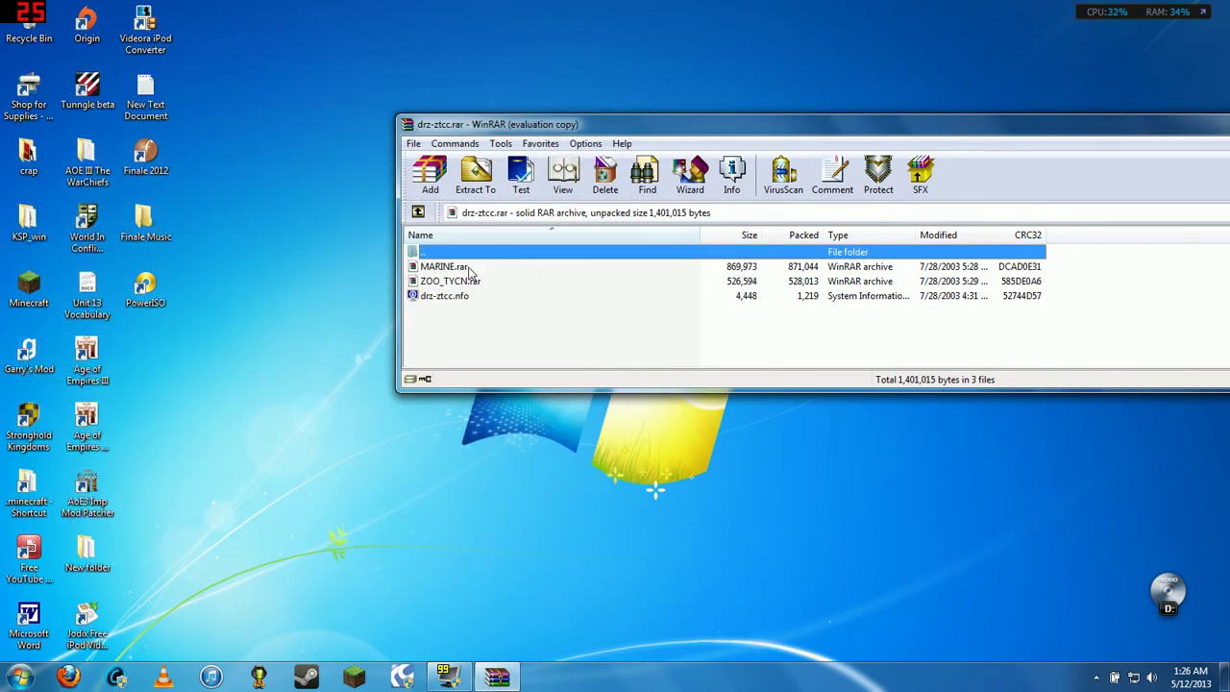
Step: Extract zoo.exe from the nested MARINE.rar archive to the desktop and close both archive windows
{"action": "left_click", "coordinate": [470, 270]}
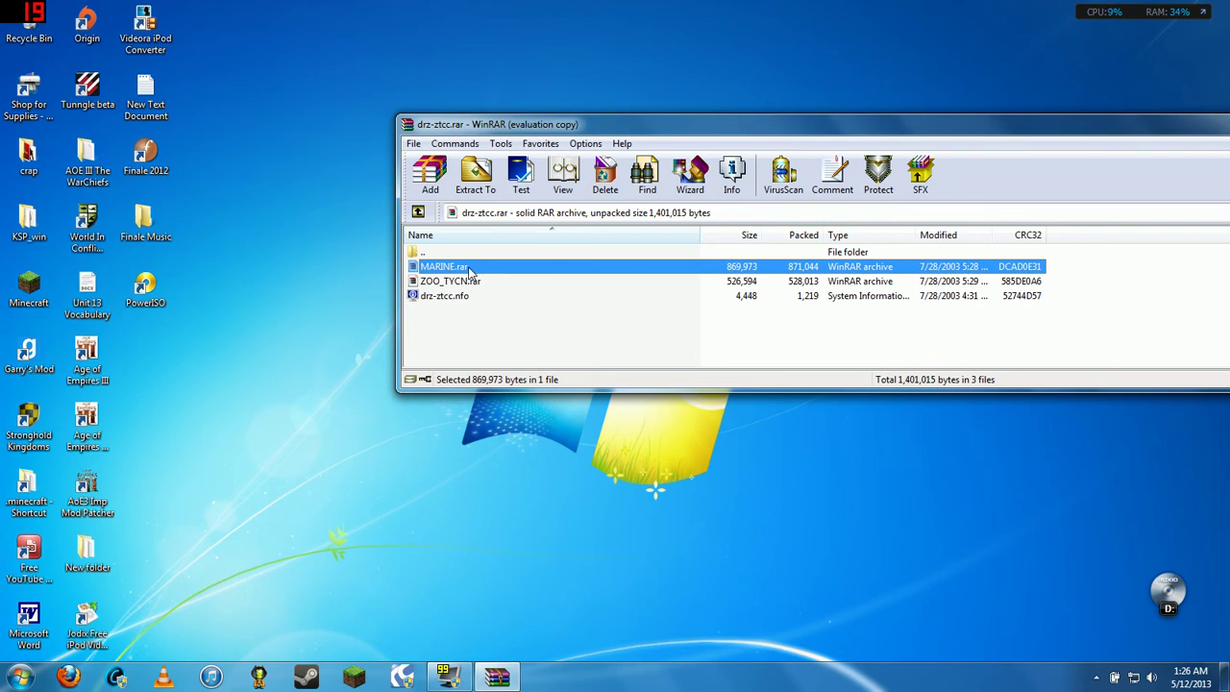
{"action": "double_click", "coordinate": [470, 270]}
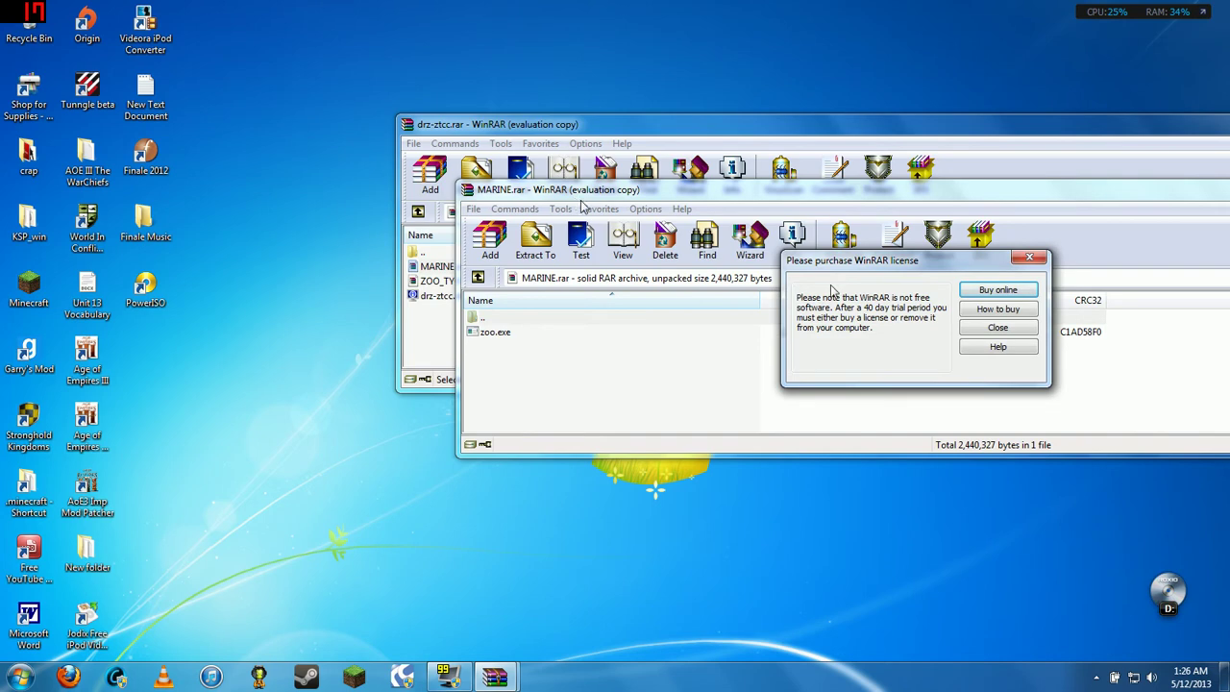
{"action": "left_click", "coordinate": [1029, 256]}
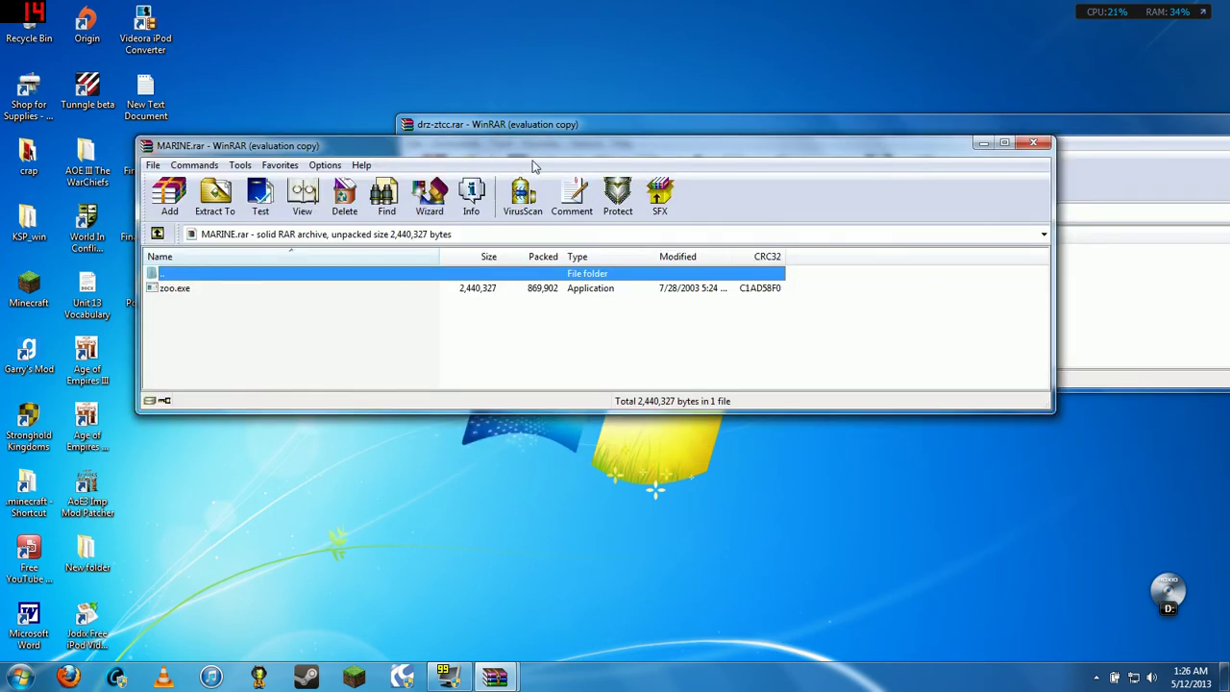
{"action": "left_click_drag", "start_coordinate": [483, 154], "coordinate": [819, 178]}
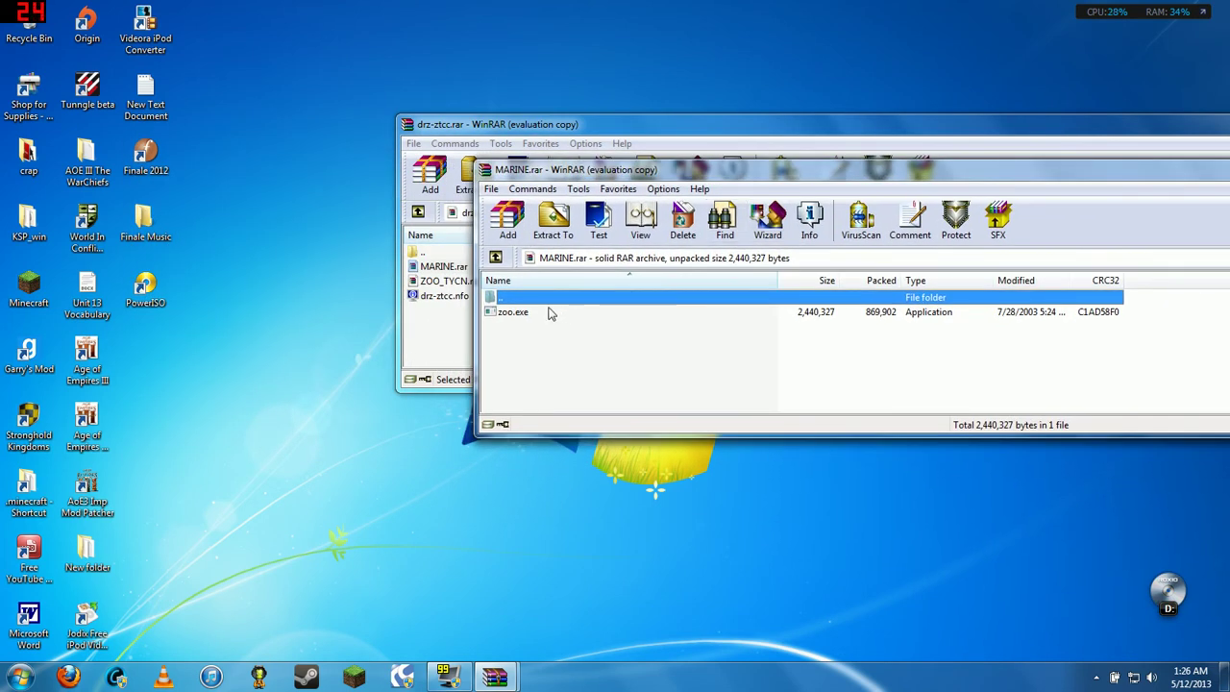
{"action": "left_click_drag", "start_coordinate": [546, 312], "coordinate": [214, 377]}
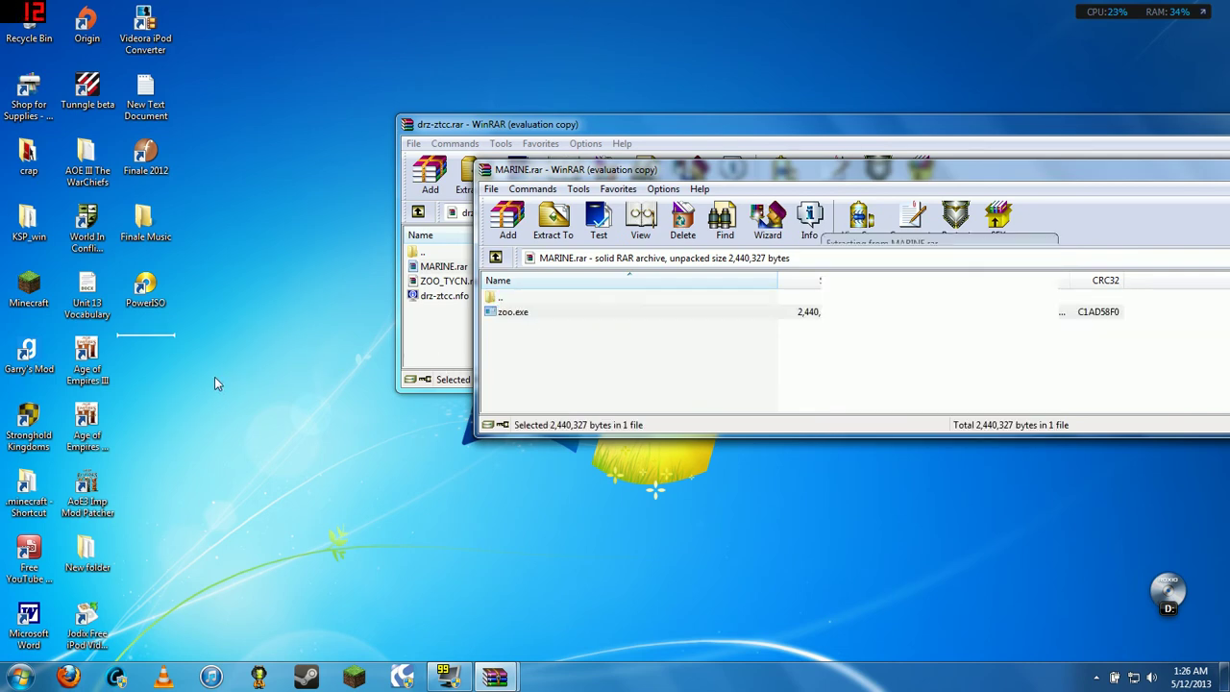
{"action": "left_click", "coordinate": [1096, 179]}
{"action": "left_click", "coordinate": [1085, 165]}
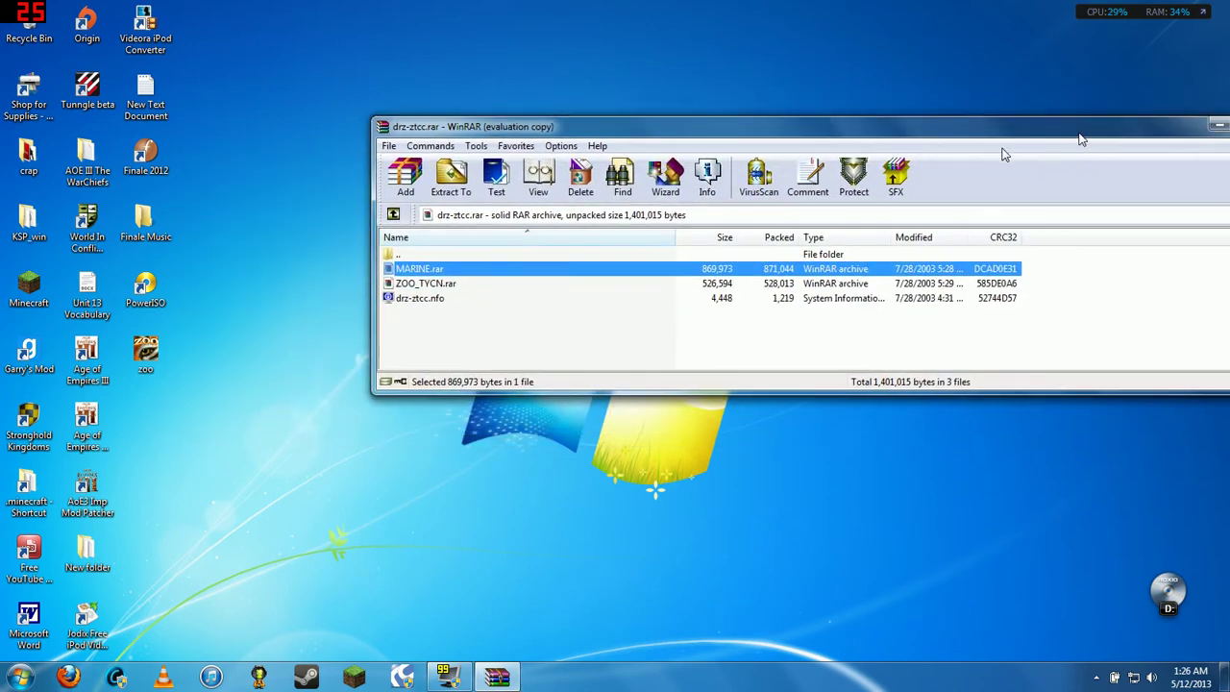
{"action": "left_click", "coordinate": [1024, 167]}
Step: Open the game's installation folder, C:\Program Files (x86)\Microsoft Games\Zoo Tycoon
{"action": "left_click", "coordinate": [19, 676]}
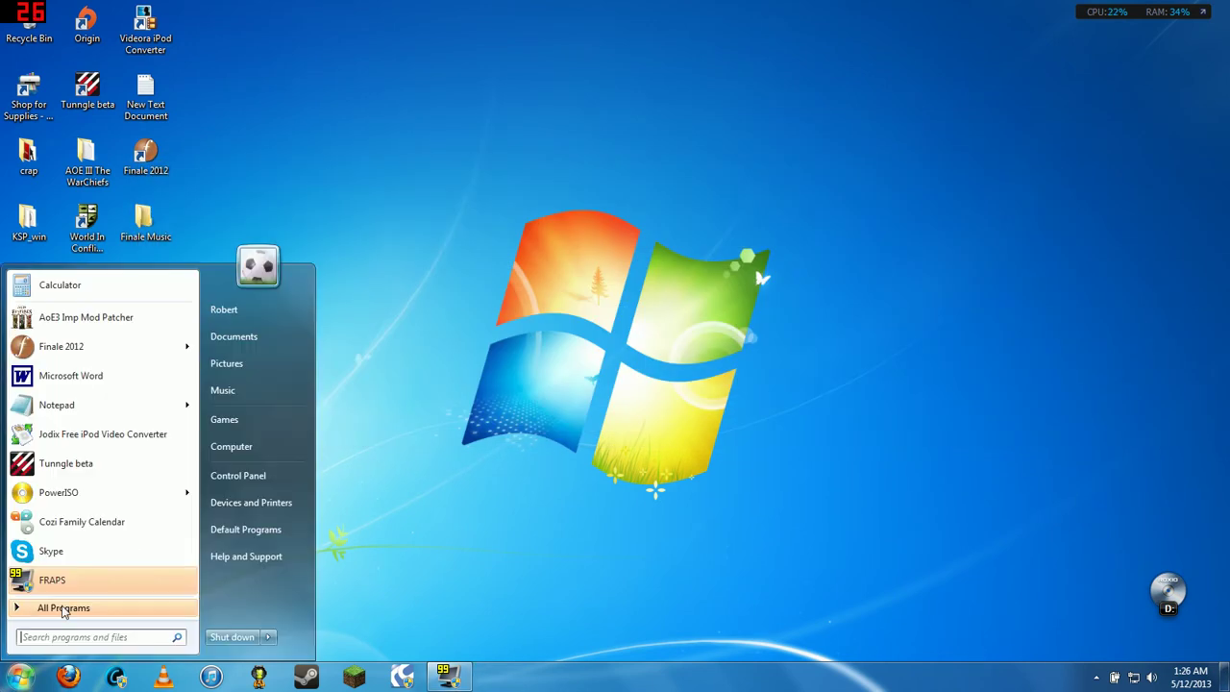
{"action": "left_click", "coordinate": [231, 448]}
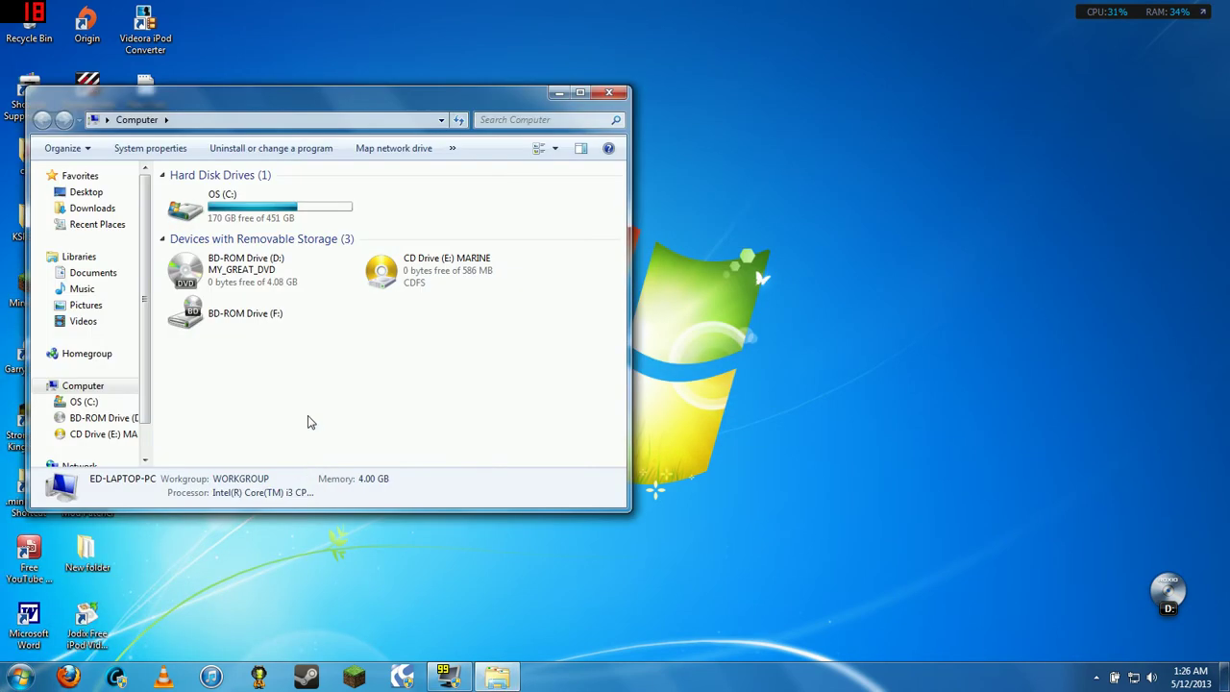
{"action": "double_click", "coordinate": [262, 229]}
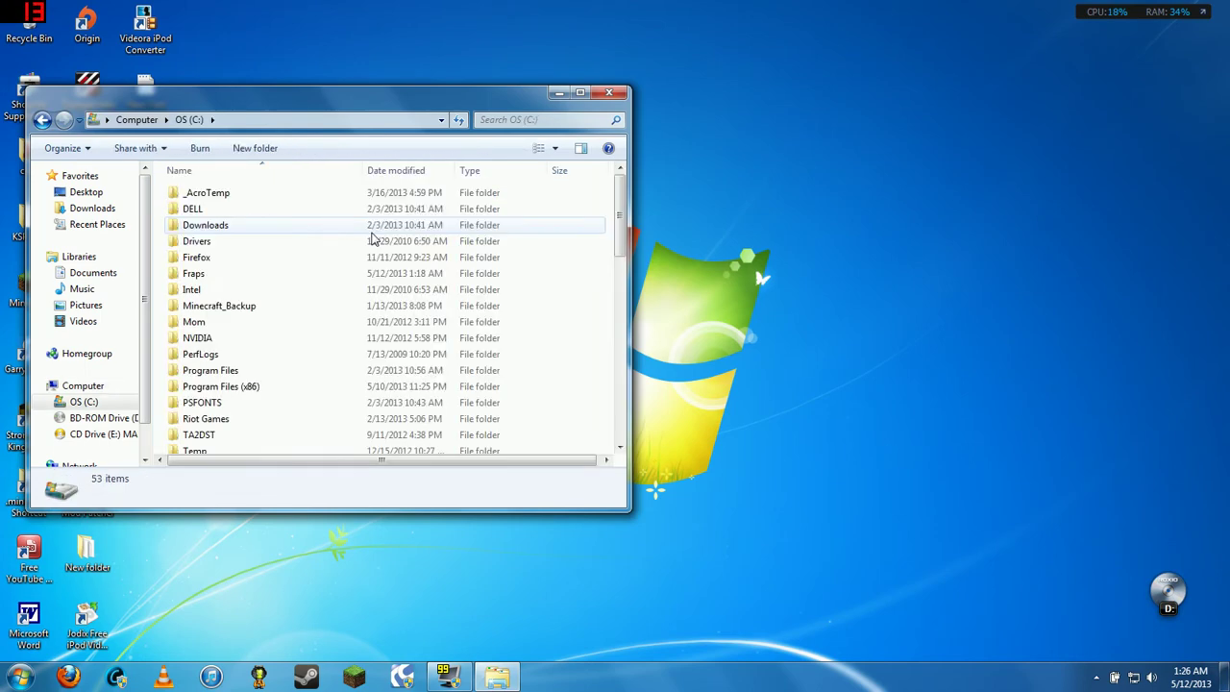
{"action": "double_click", "coordinate": [241, 387]}
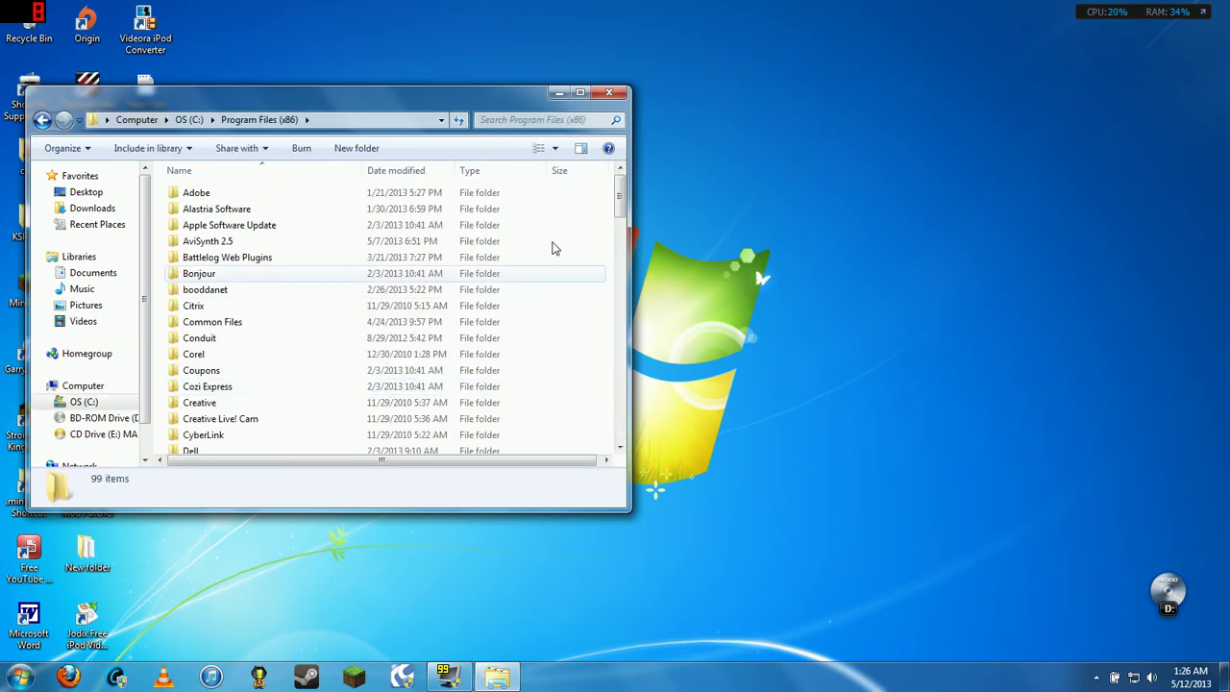
{"action": "scroll", "coordinate": [615, 244], "scroll_direction": "down", "scroll_amount": 3}
{"action": "scroll", "coordinate": [615, 244], "scroll_direction": "down", "scroll_amount": 9}
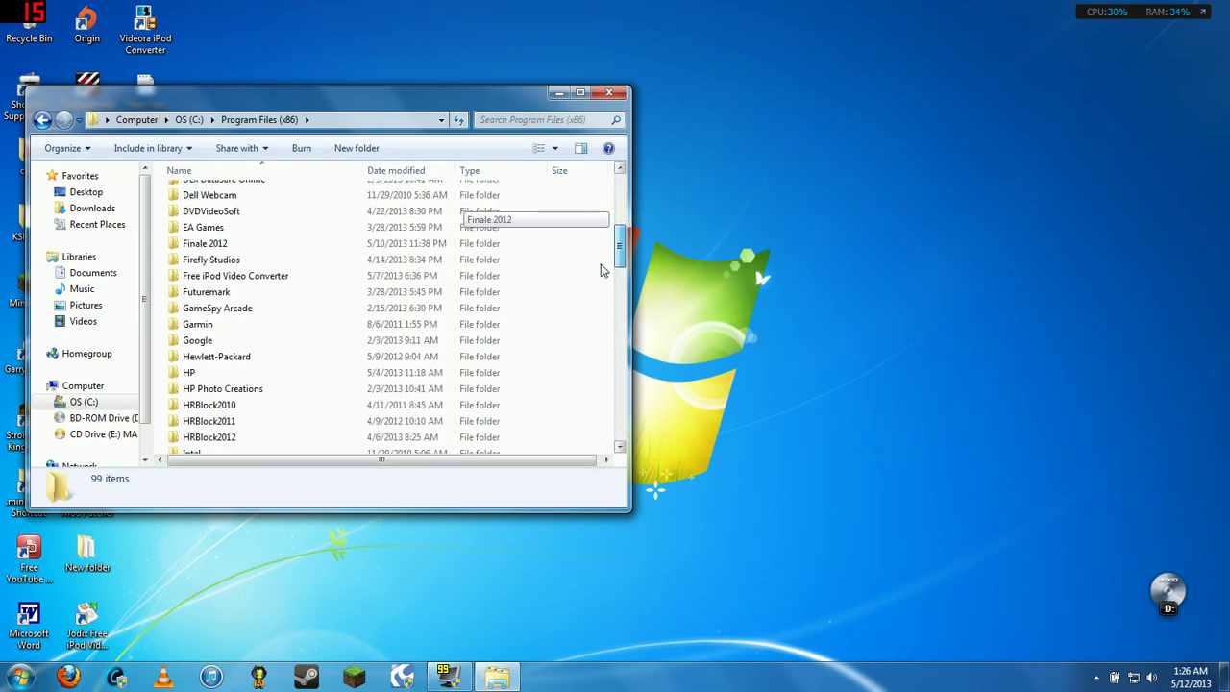
{"action": "scroll", "coordinate": [583, 318], "scroll_direction": "down", "scroll_amount": 2}
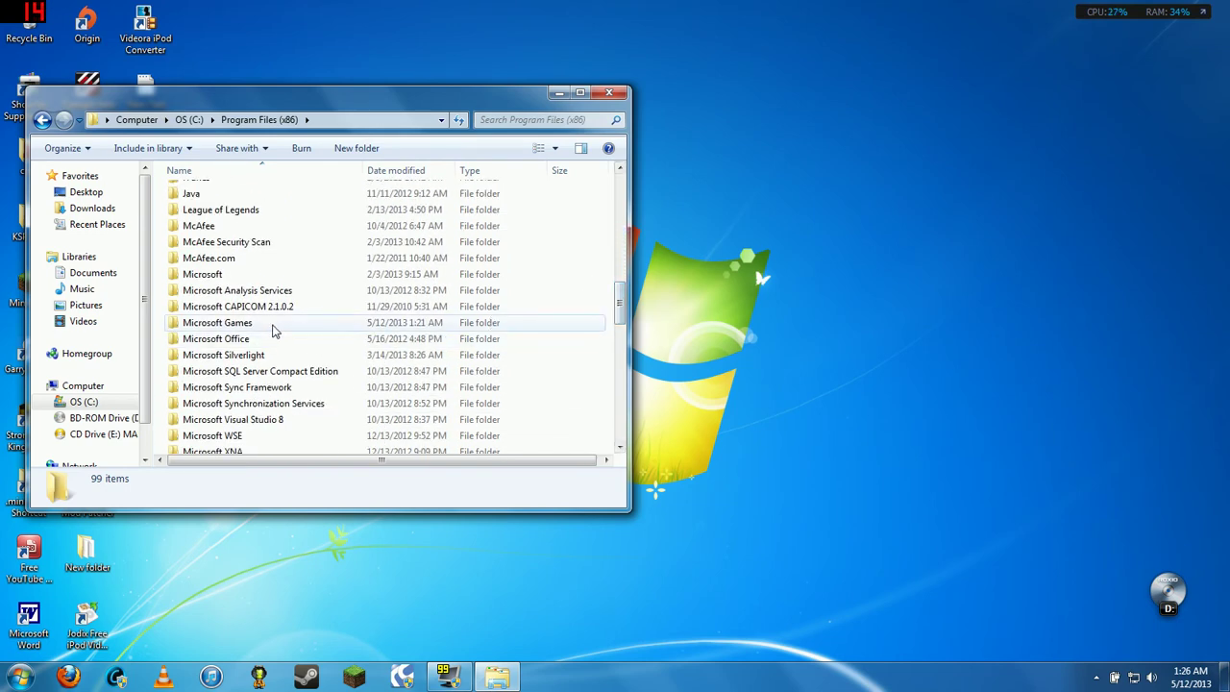
{"action": "double_click", "coordinate": [274, 330]}
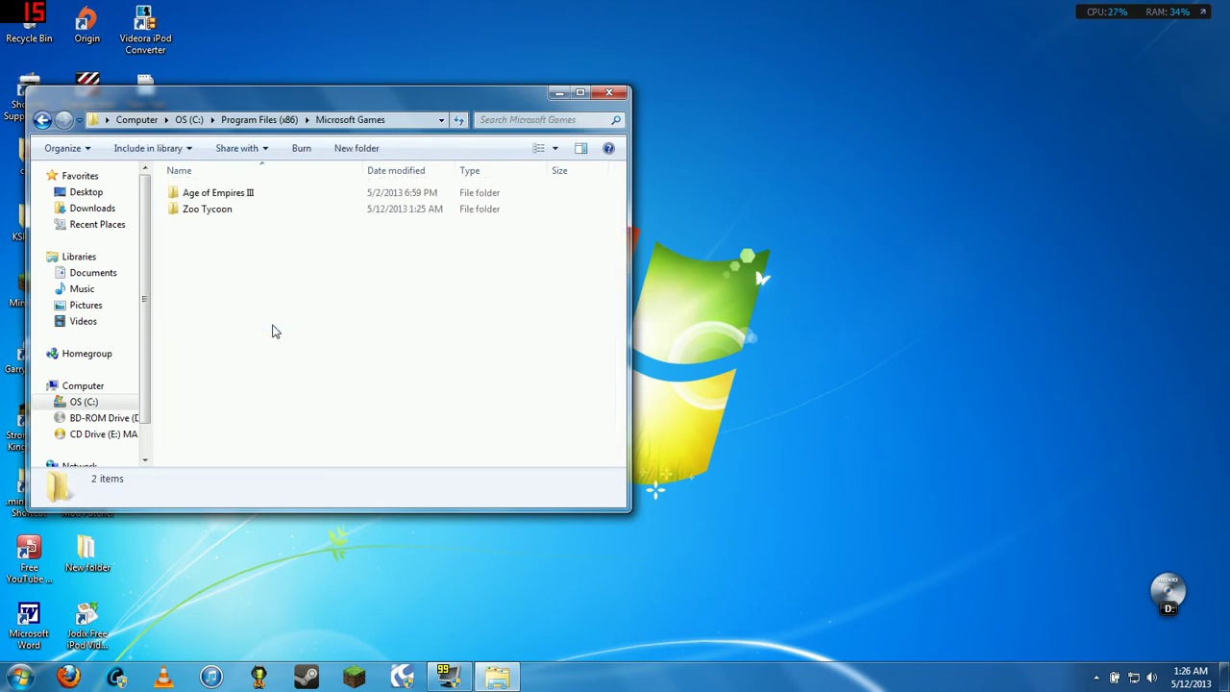
{"action": "double_click", "coordinate": [240, 209]}
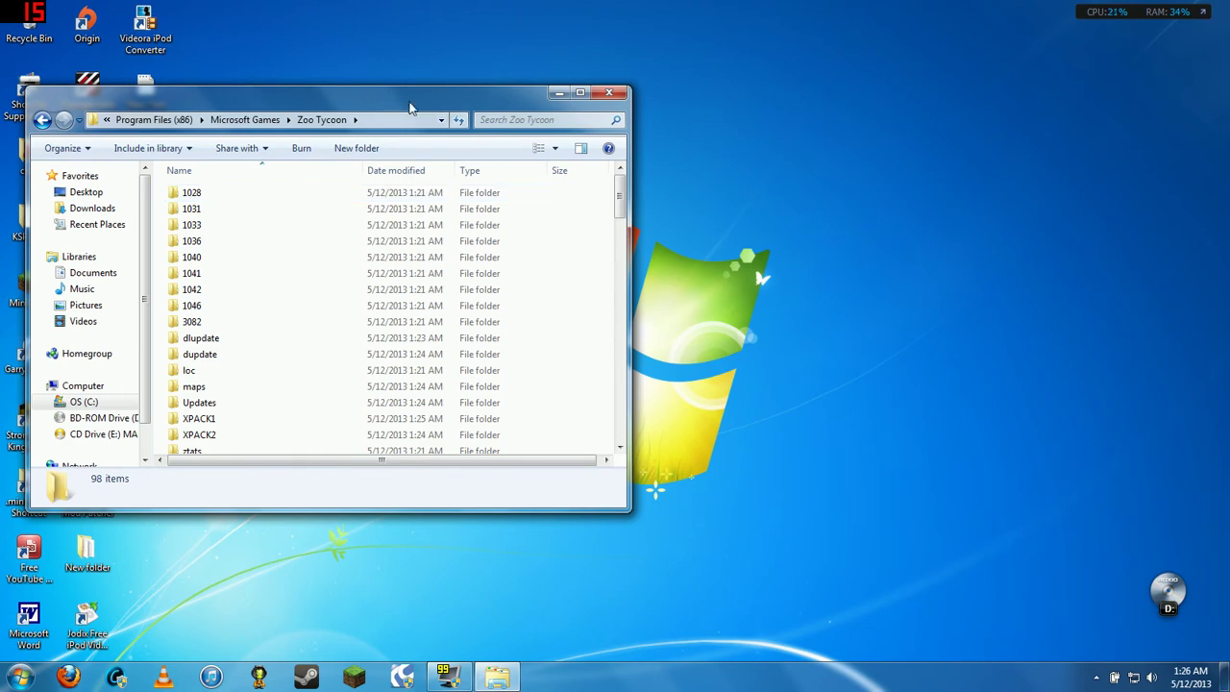
Step: Move the extracted zoo application from the desktop into the Zoo Tycoon folder, replacing the existing file of the same name
{"action": "left_click_drag", "start_coordinate": [335, 108], "coordinate": [672, 115]}
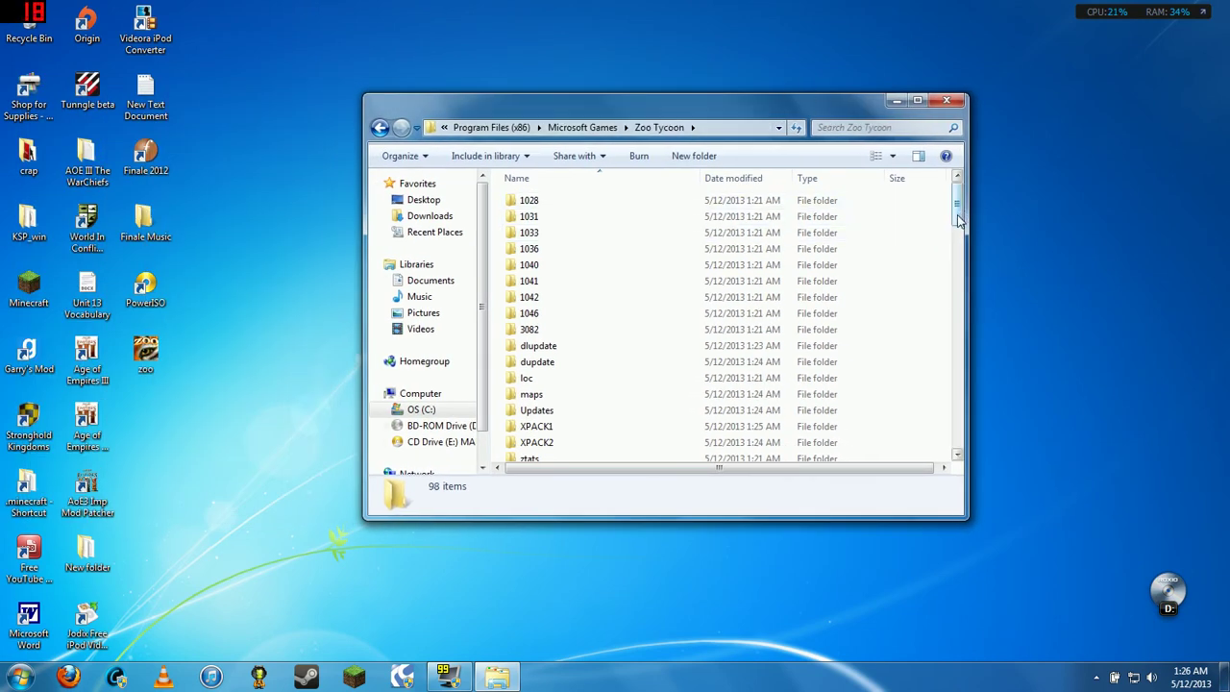
{"action": "left_click_drag", "start_coordinate": [958, 223], "coordinate": [953, 418]}
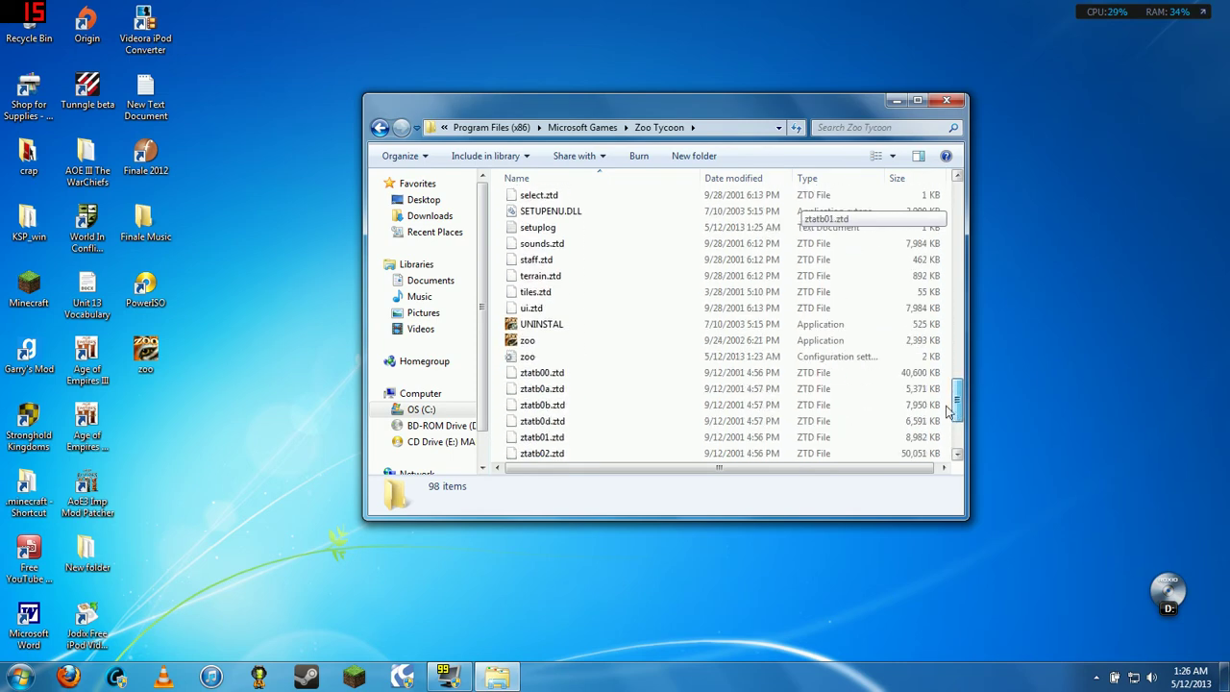
{"action": "left_click_drag", "start_coordinate": [150, 354], "coordinate": [499, 350]}
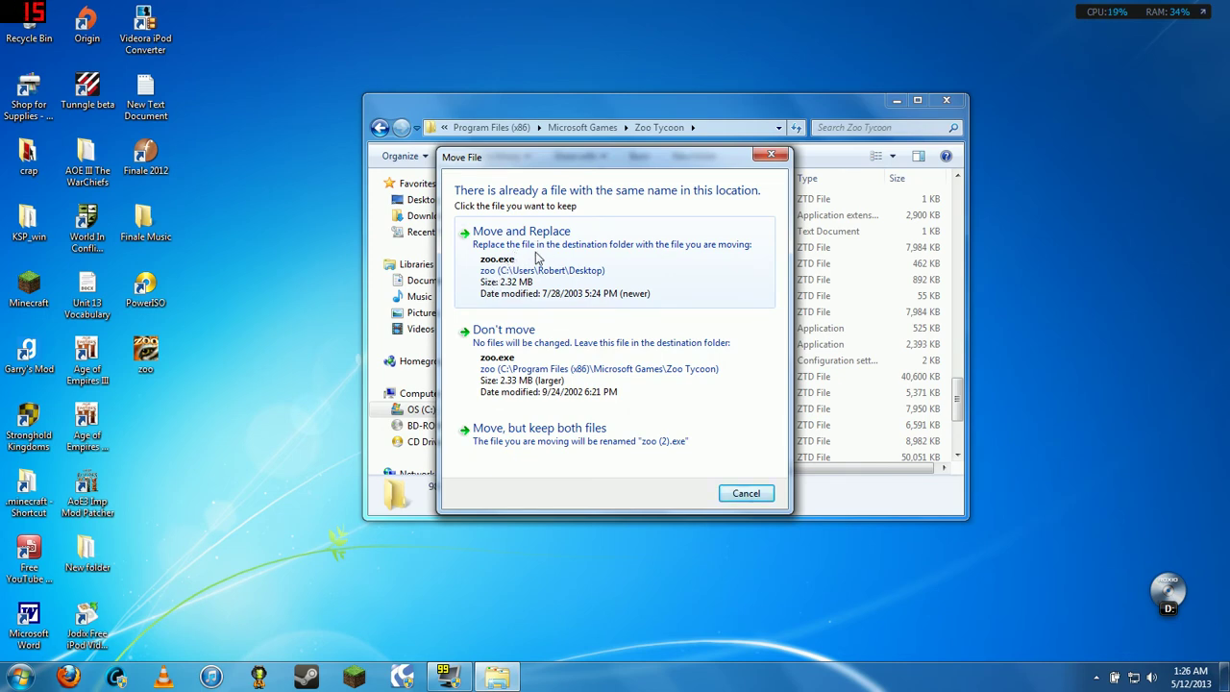
{"action": "left_click", "coordinate": [538, 258]}
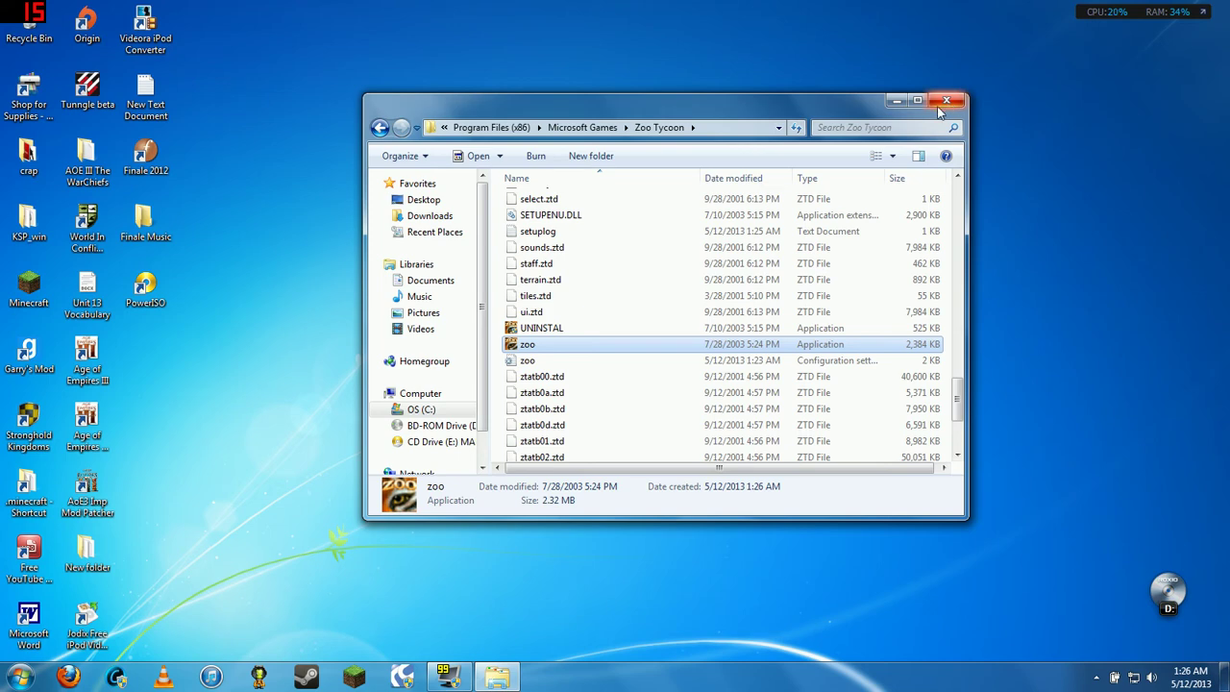
Step: Launch the replaced zoo application from the Zoo Tycoon folder and accept the End User License Agreement
{"action": "left_click_drag", "start_coordinate": [594, 114], "coordinate": [634, 90]}
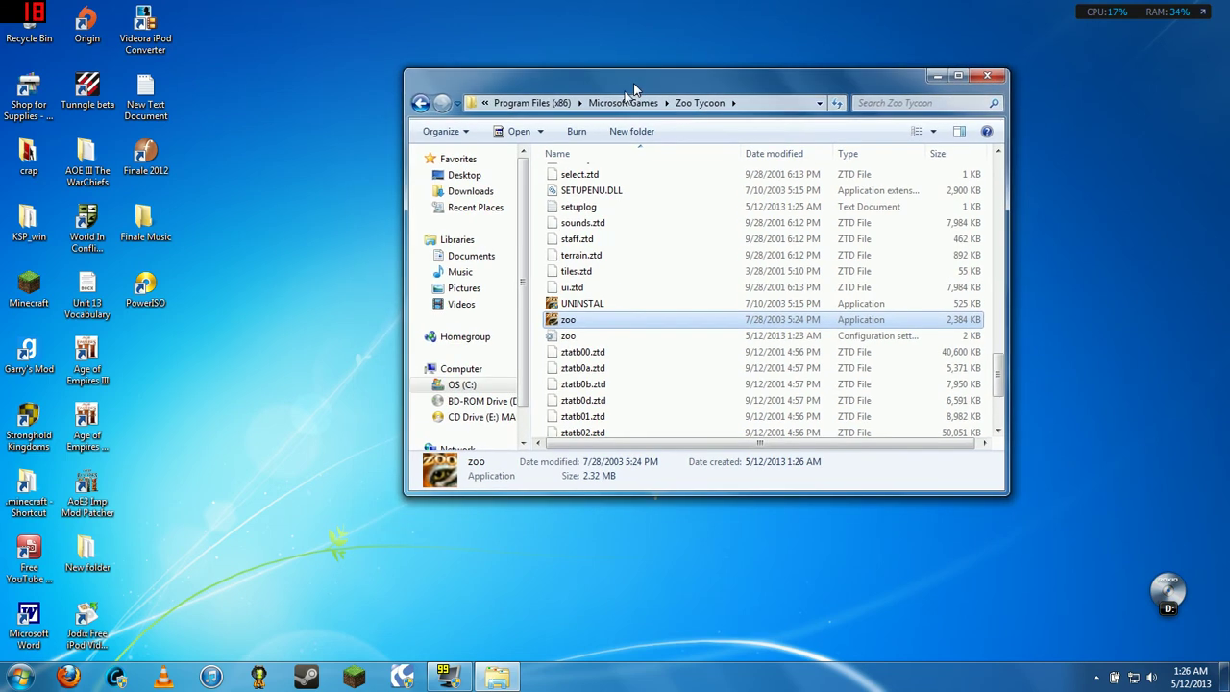
{"action": "right_click", "coordinate": [581, 332]}
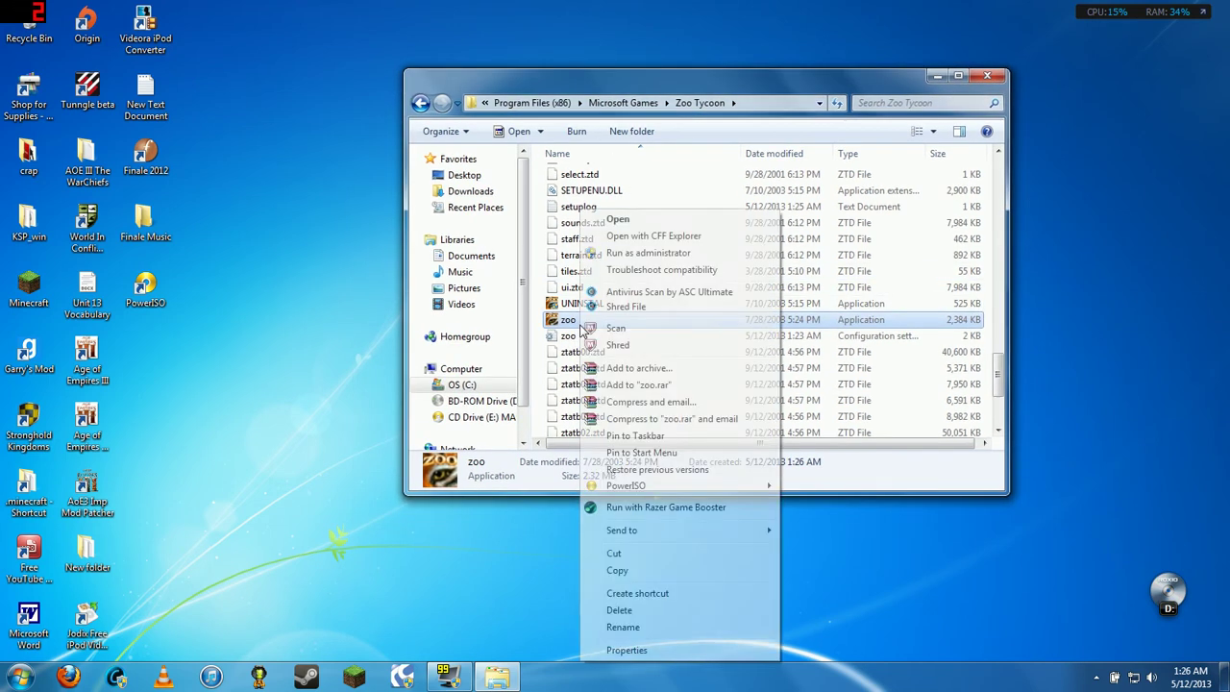
{"action": "key", "text": "Escape"}
{"action": "left_click", "coordinate": [609, 321]}
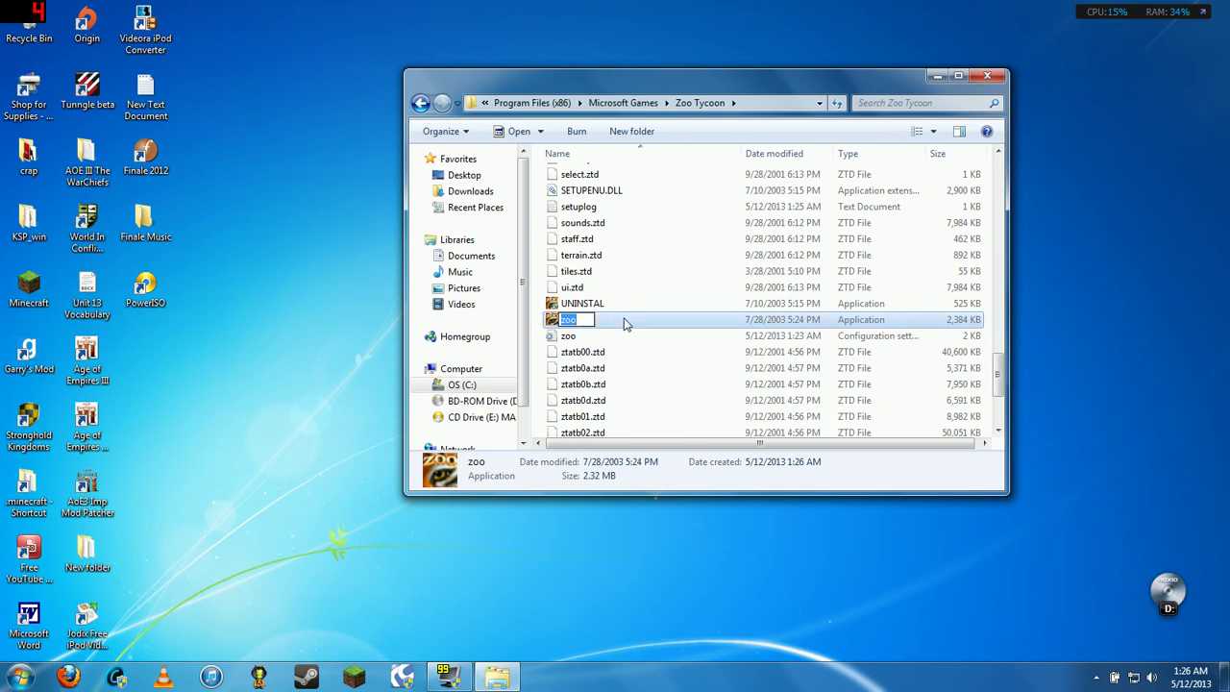
{"action": "double_click", "coordinate": [577, 324]}
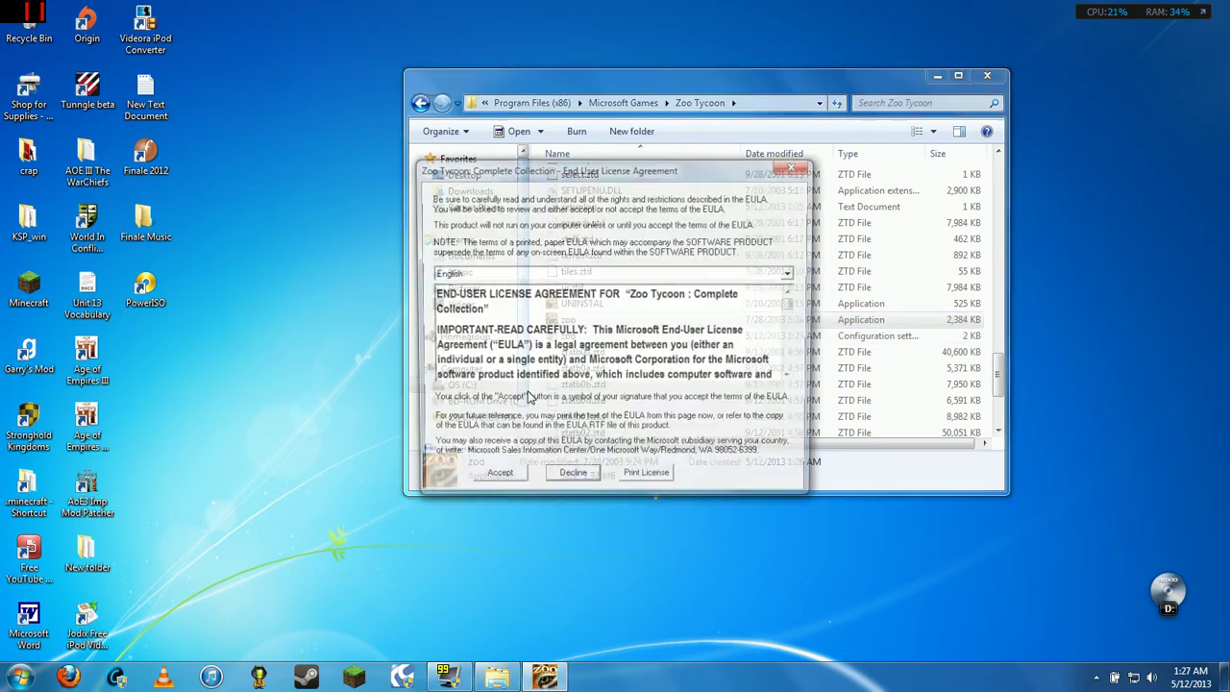
{"action": "left_click", "coordinate": [492, 481]}
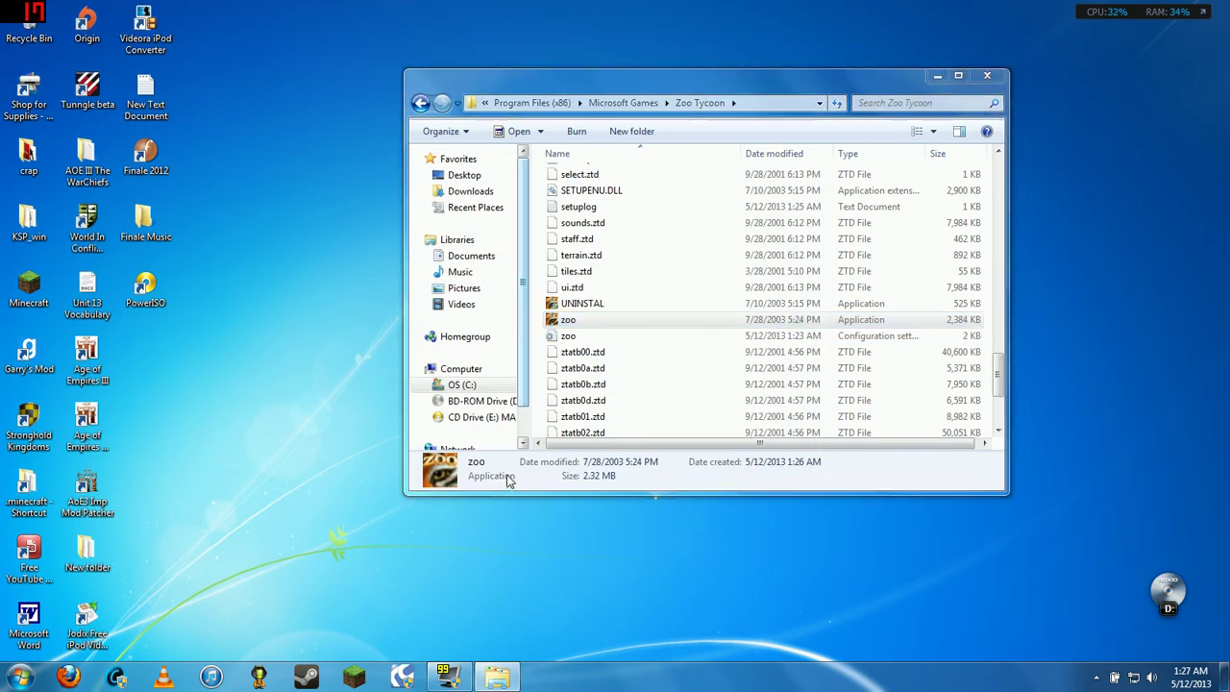